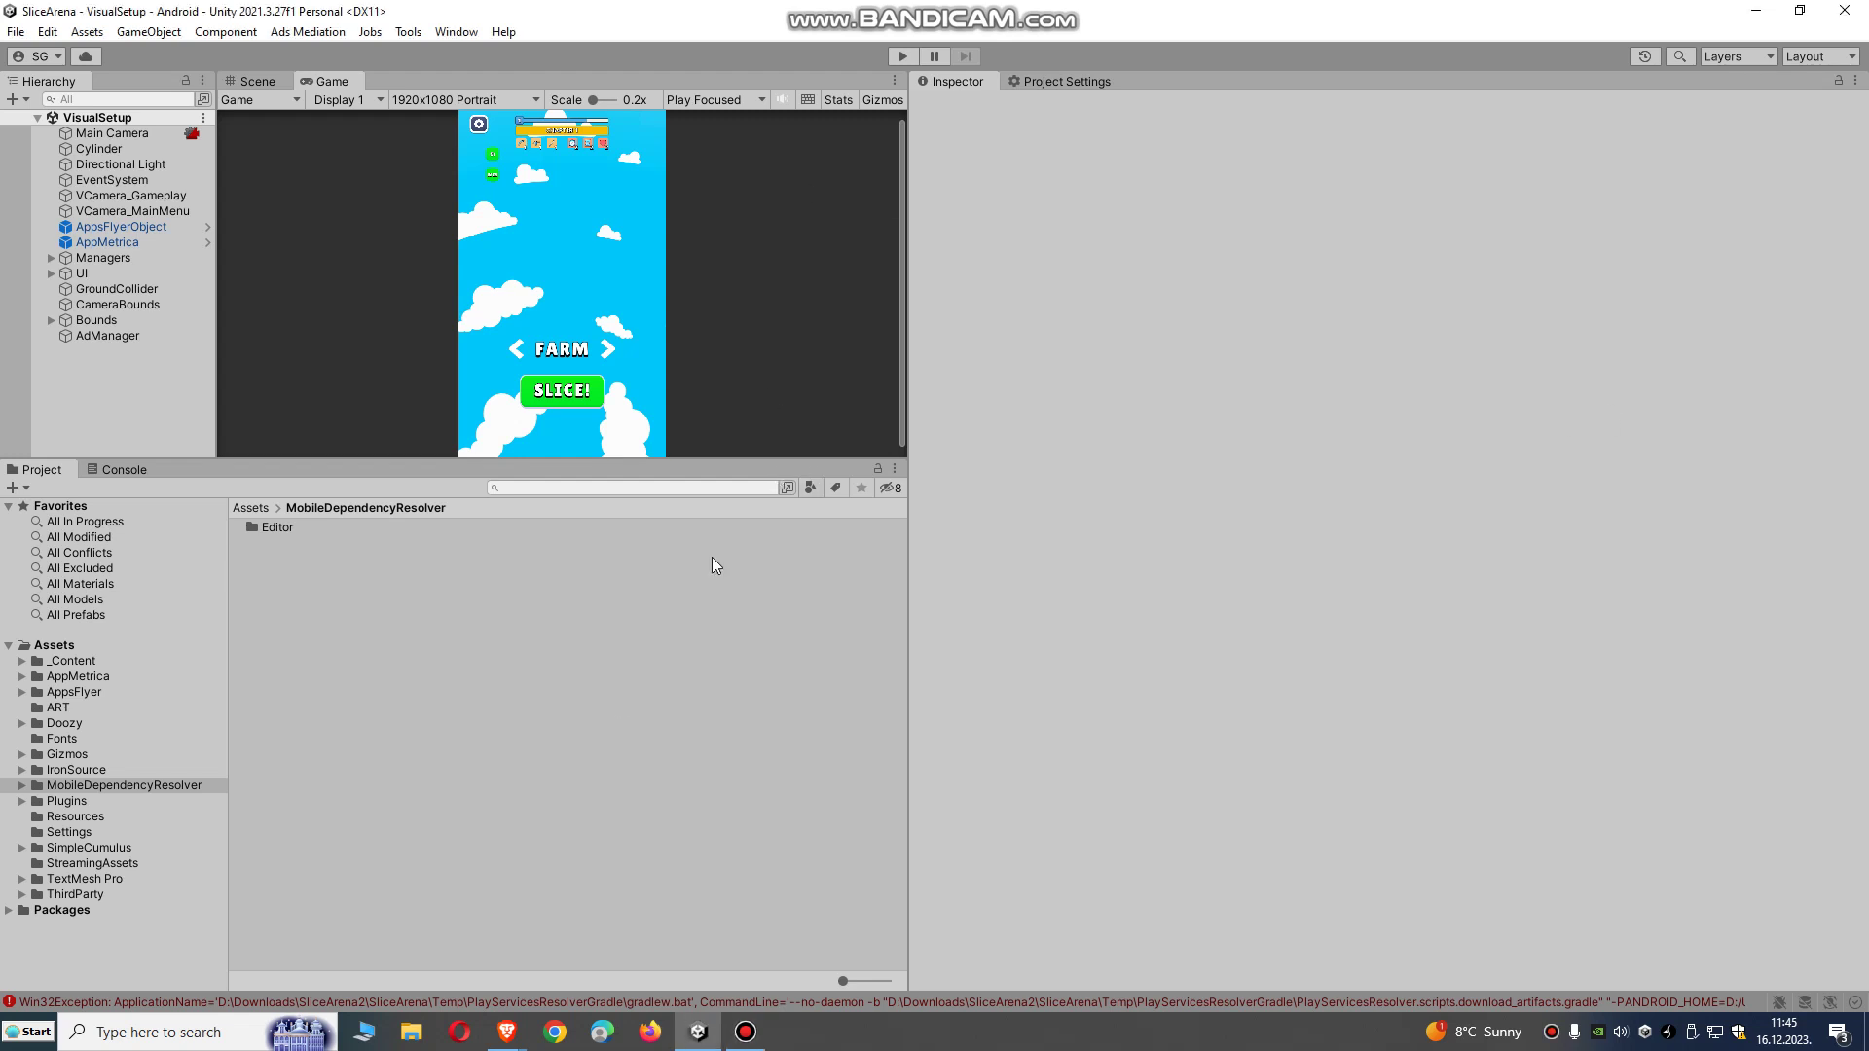
# Show the gradlew.bat Win32Exception in the Console and run Android Resolver Force Resolve.
pyautogui.click(73, 1003)
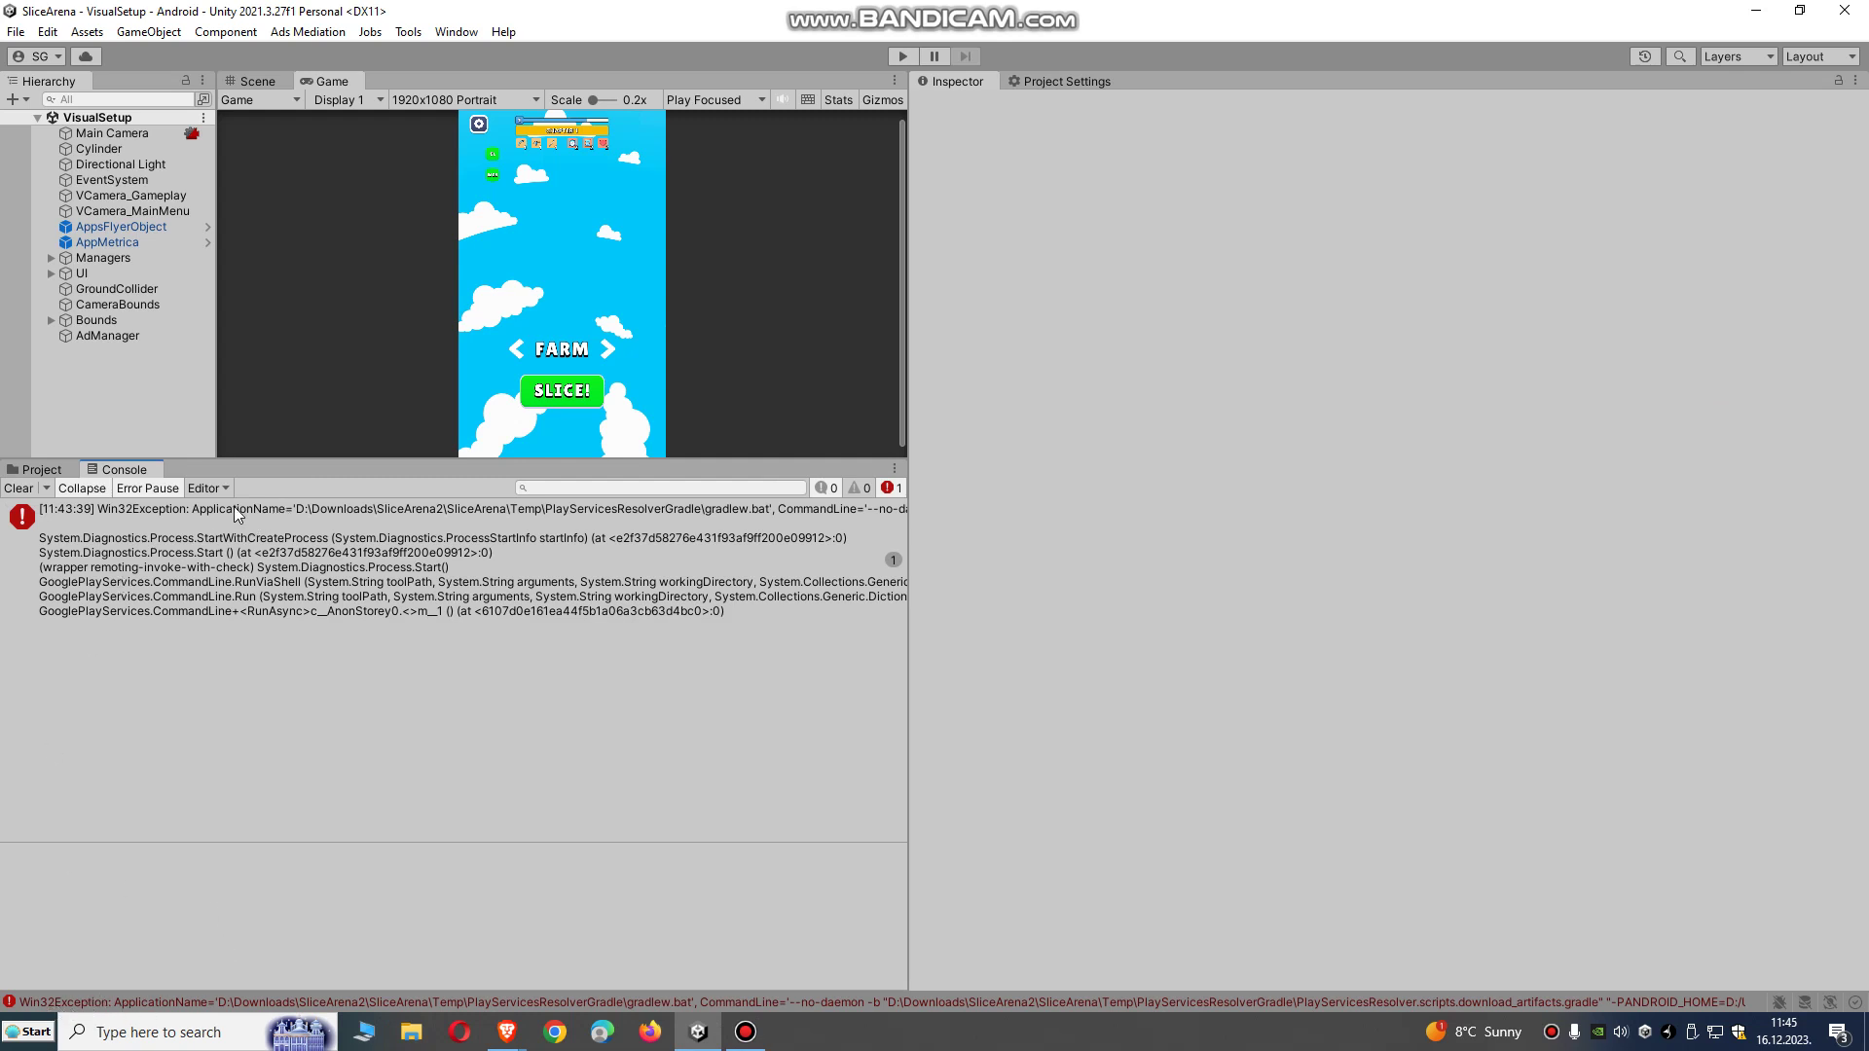
pyautogui.click(87, 32)
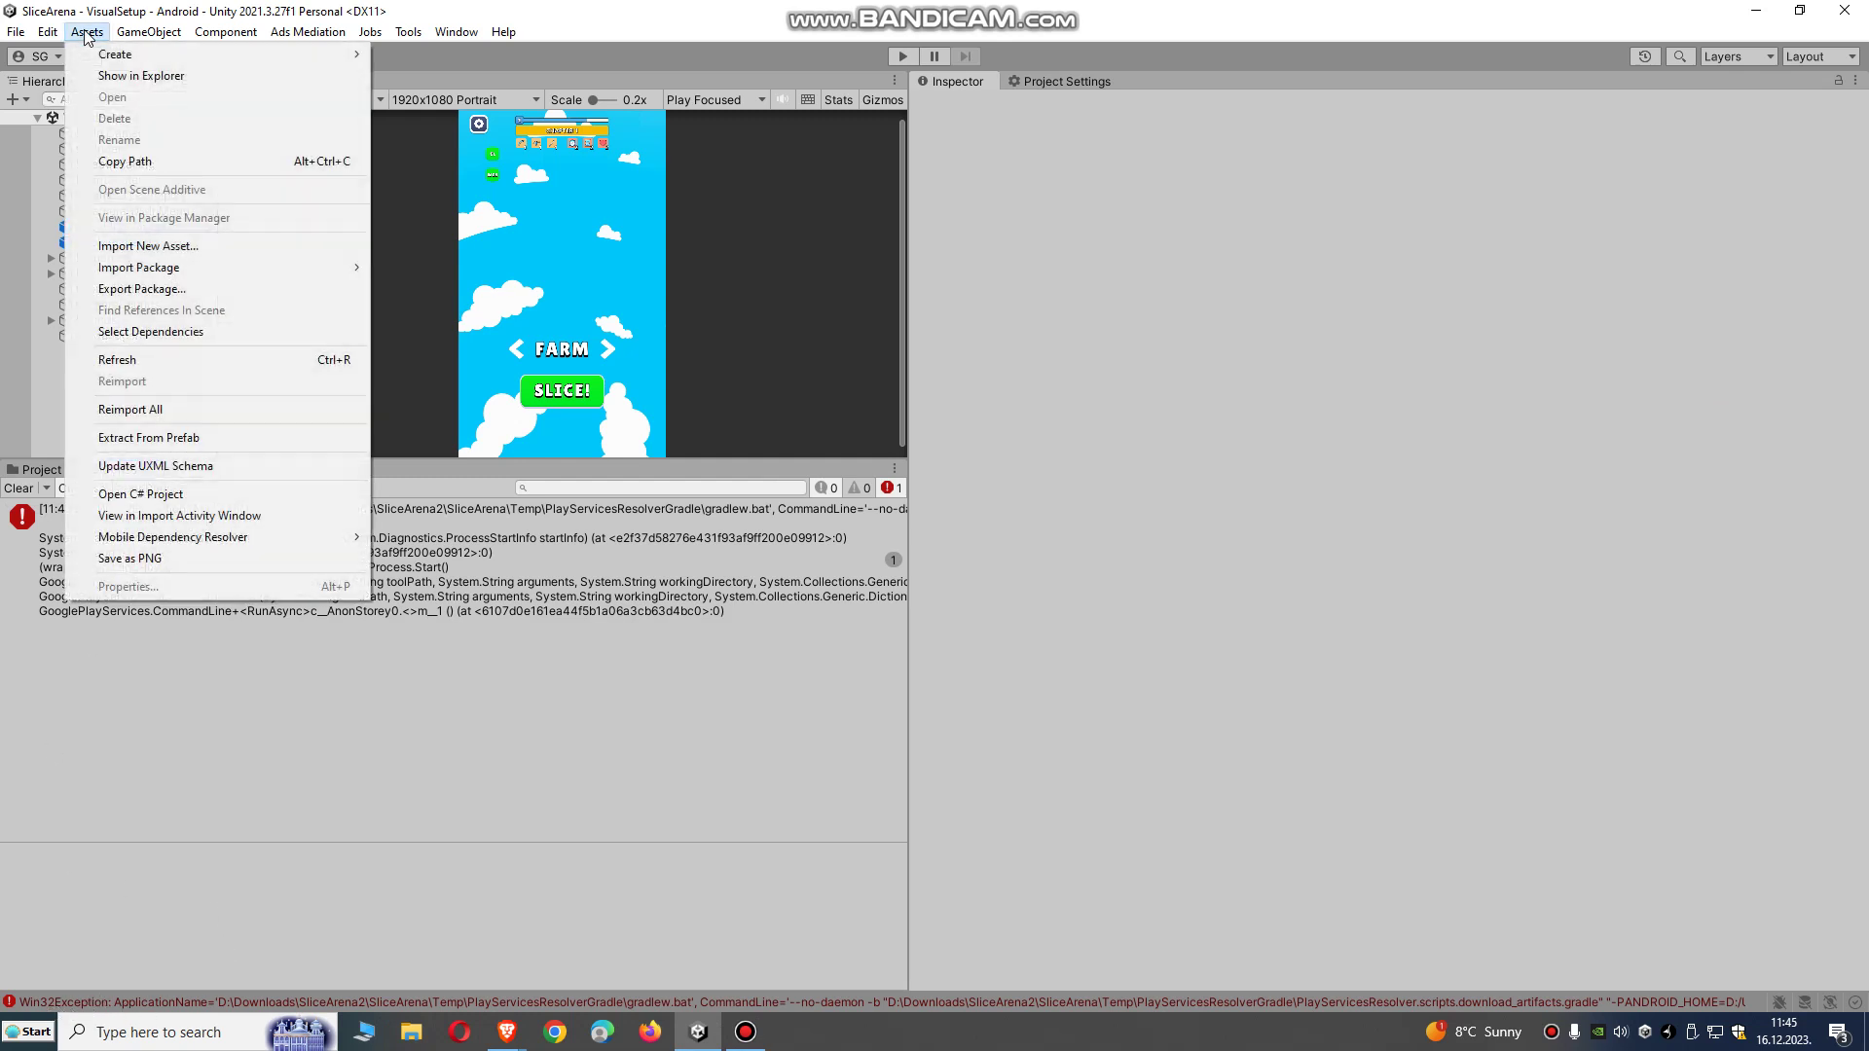
pyautogui.moveTo(233, 536)
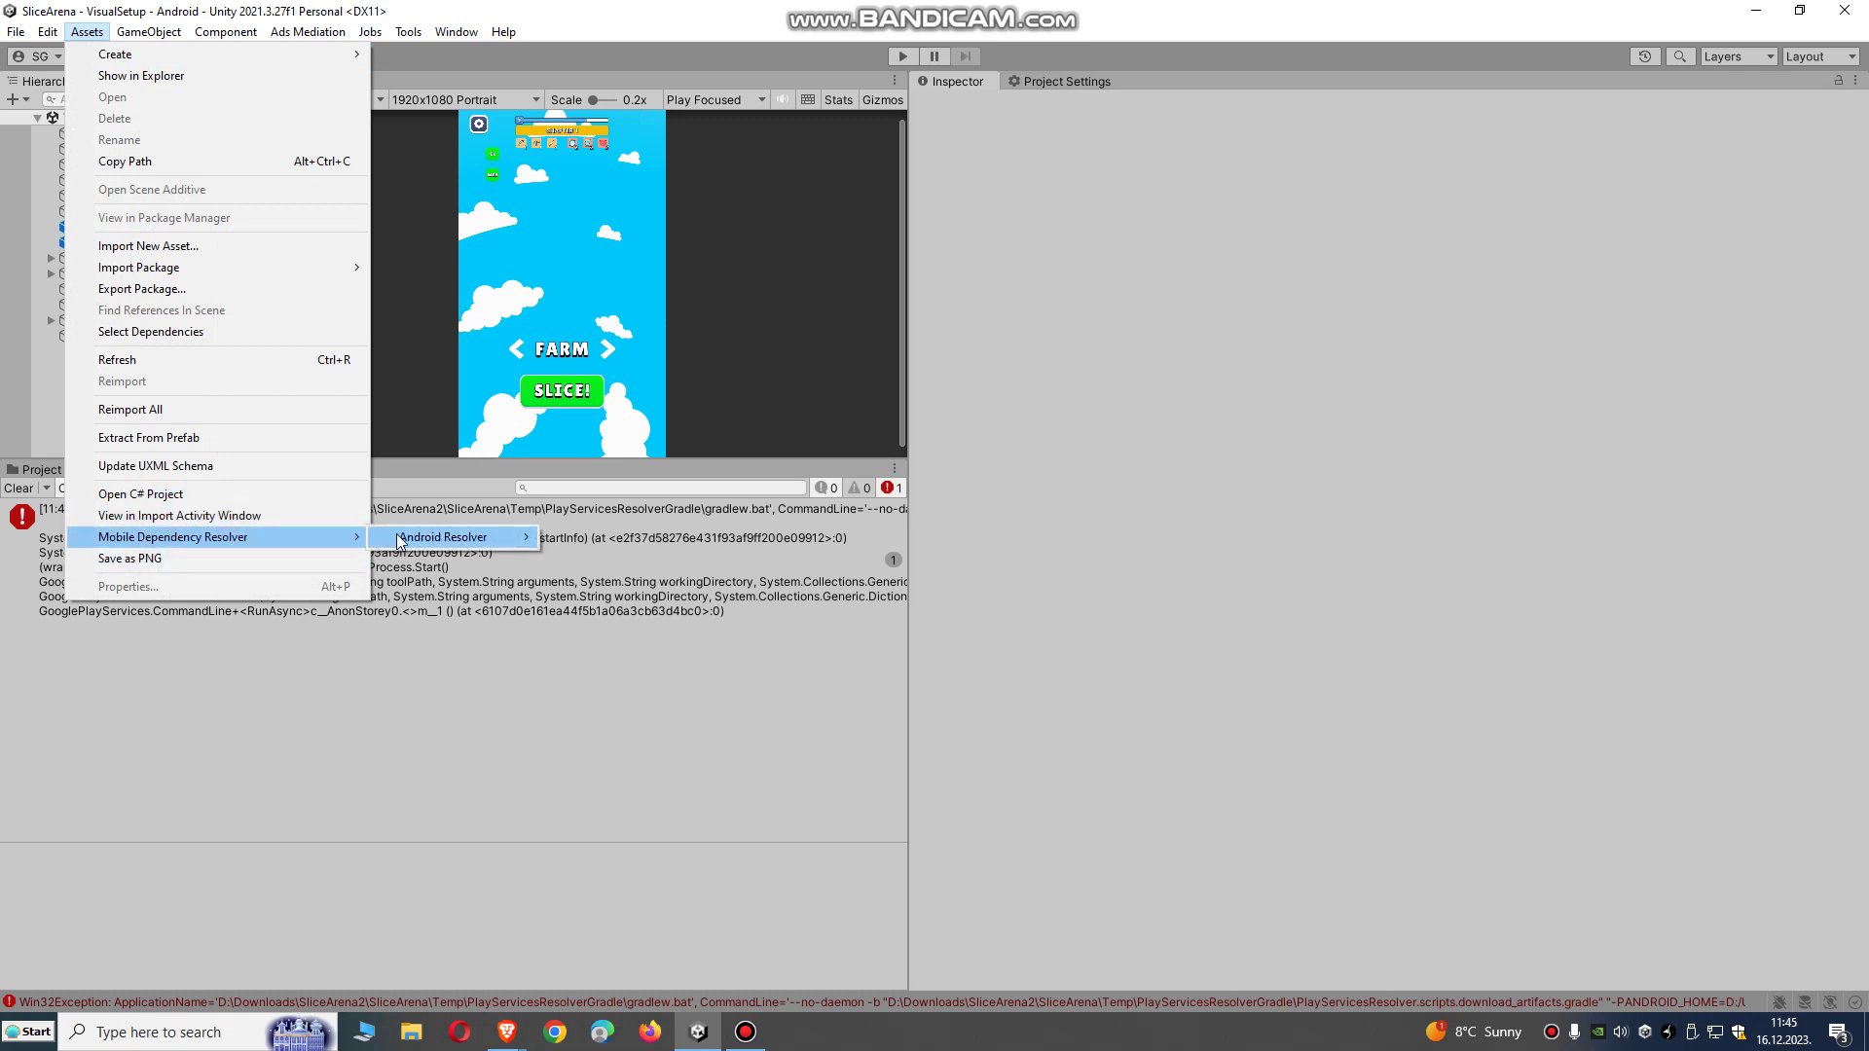
pyautogui.moveTo(506, 537)
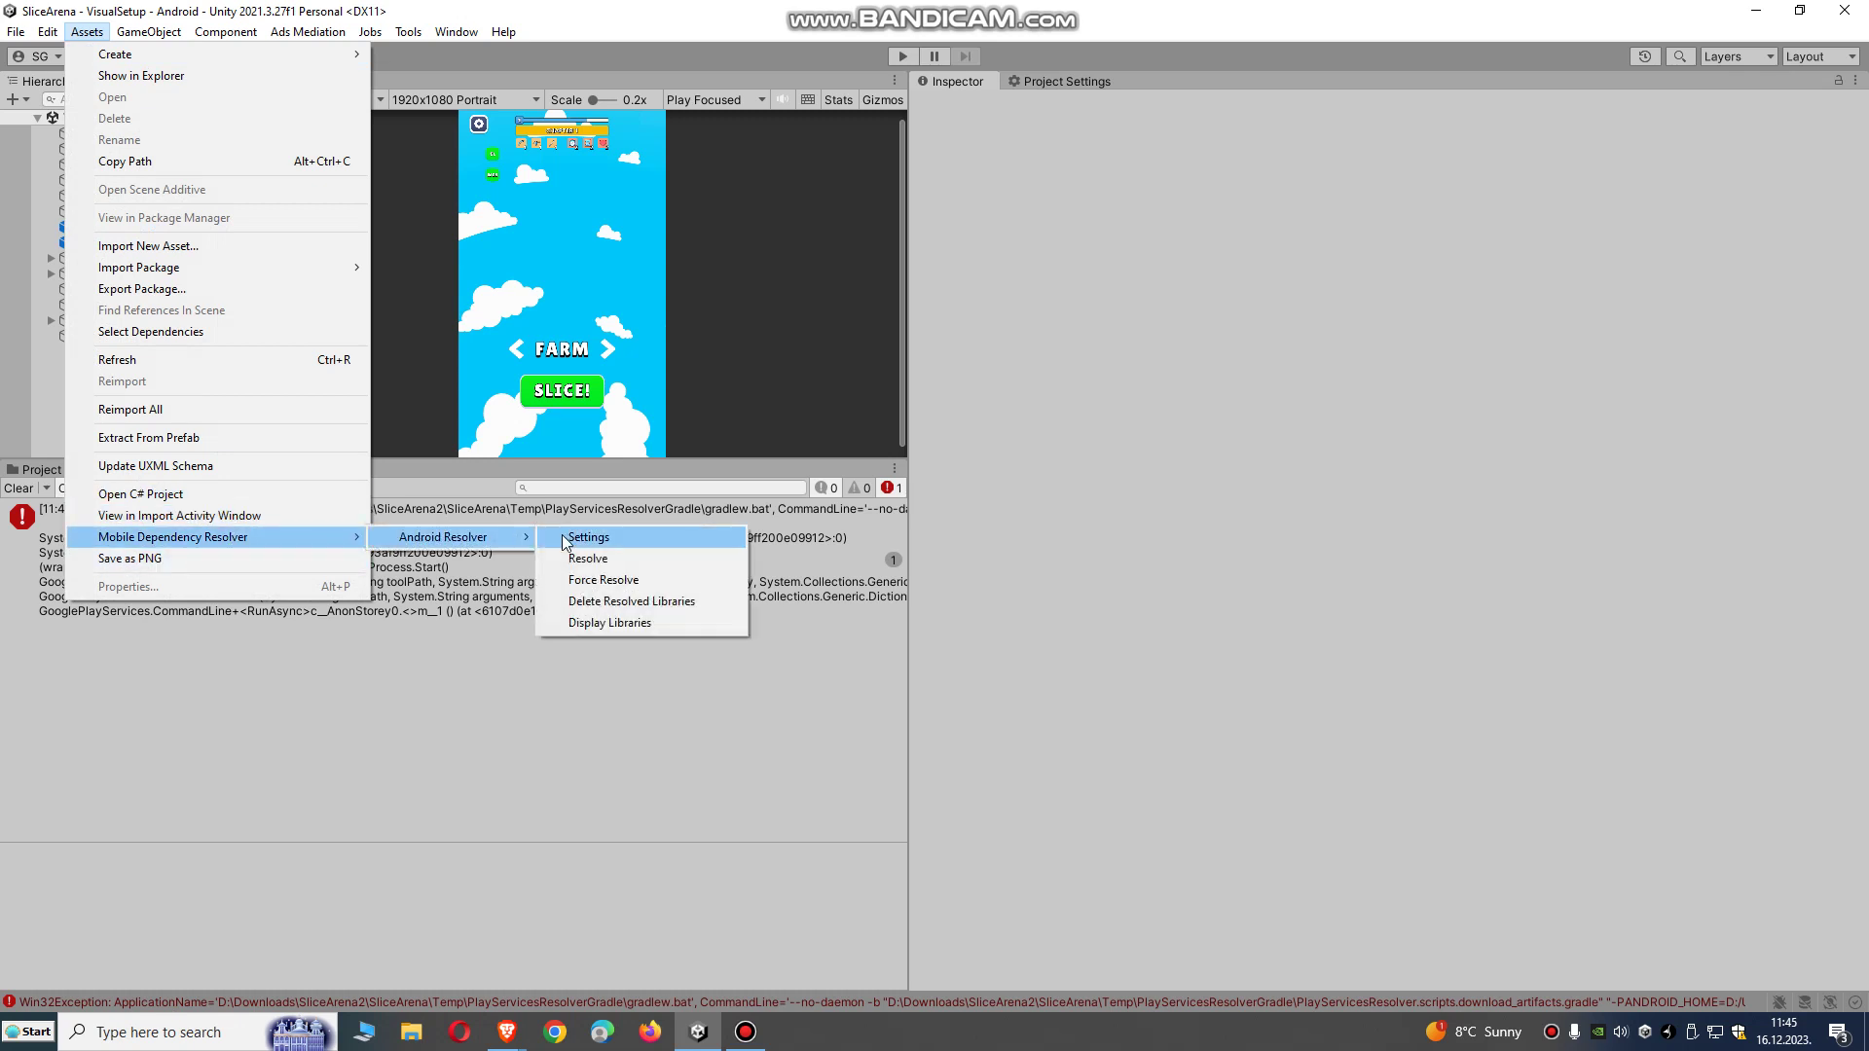
pyautogui.click(627, 579)
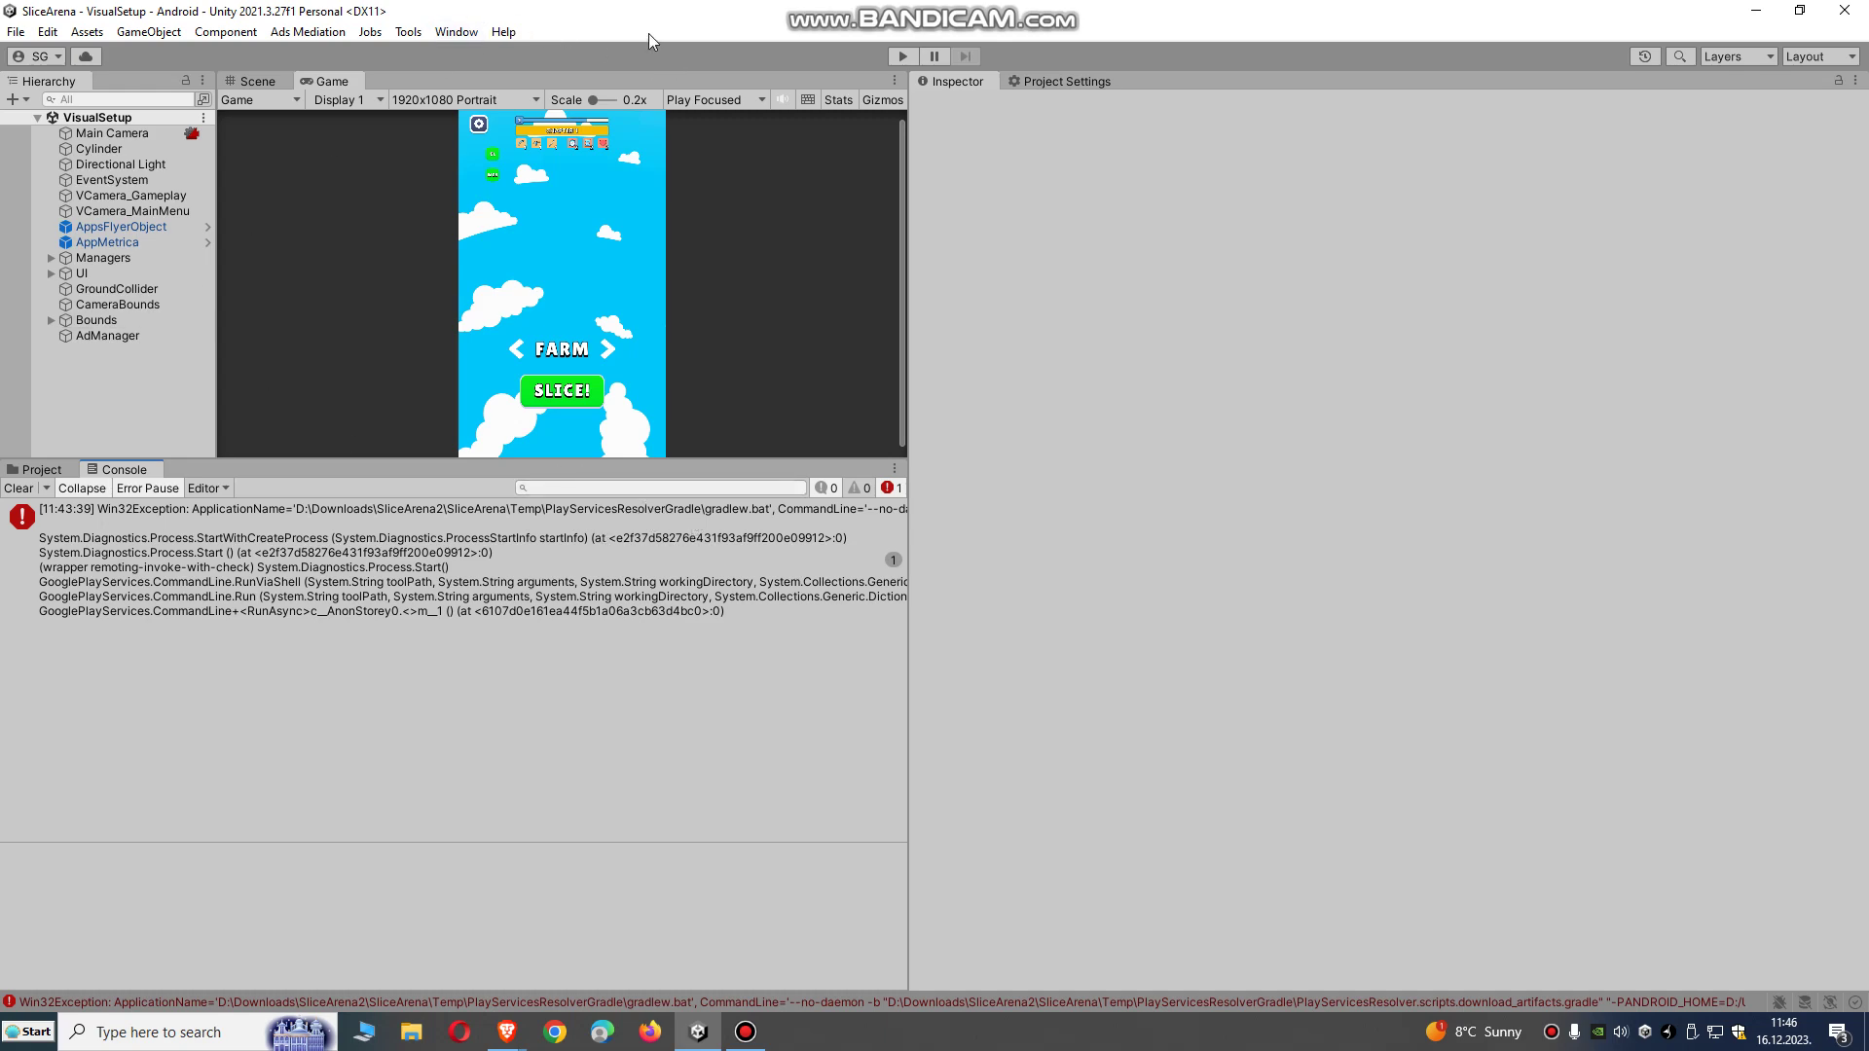
# Inspect the desktop gradlew.bat script in Notepad, then close it.
pyautogui.moveTo(647, 27); pyautogui.dragTo(1055, 65)
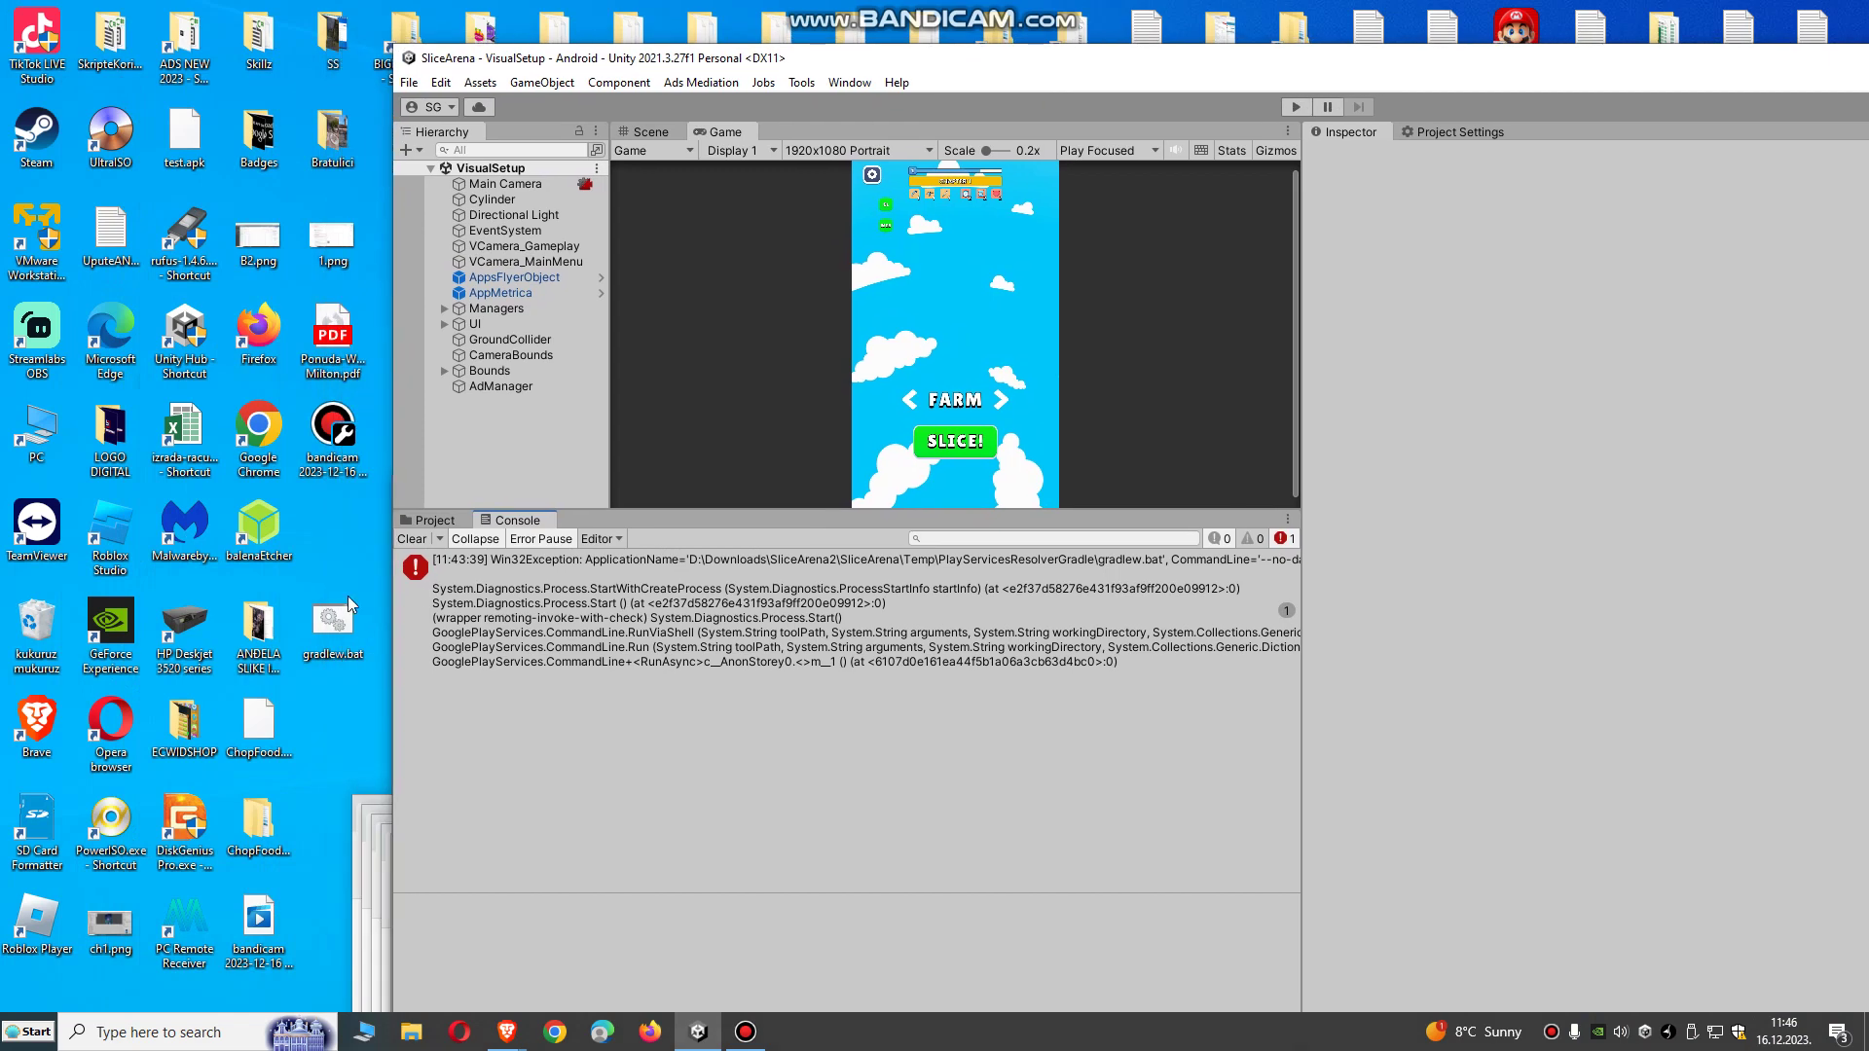
pyautogui.click(362, 628)
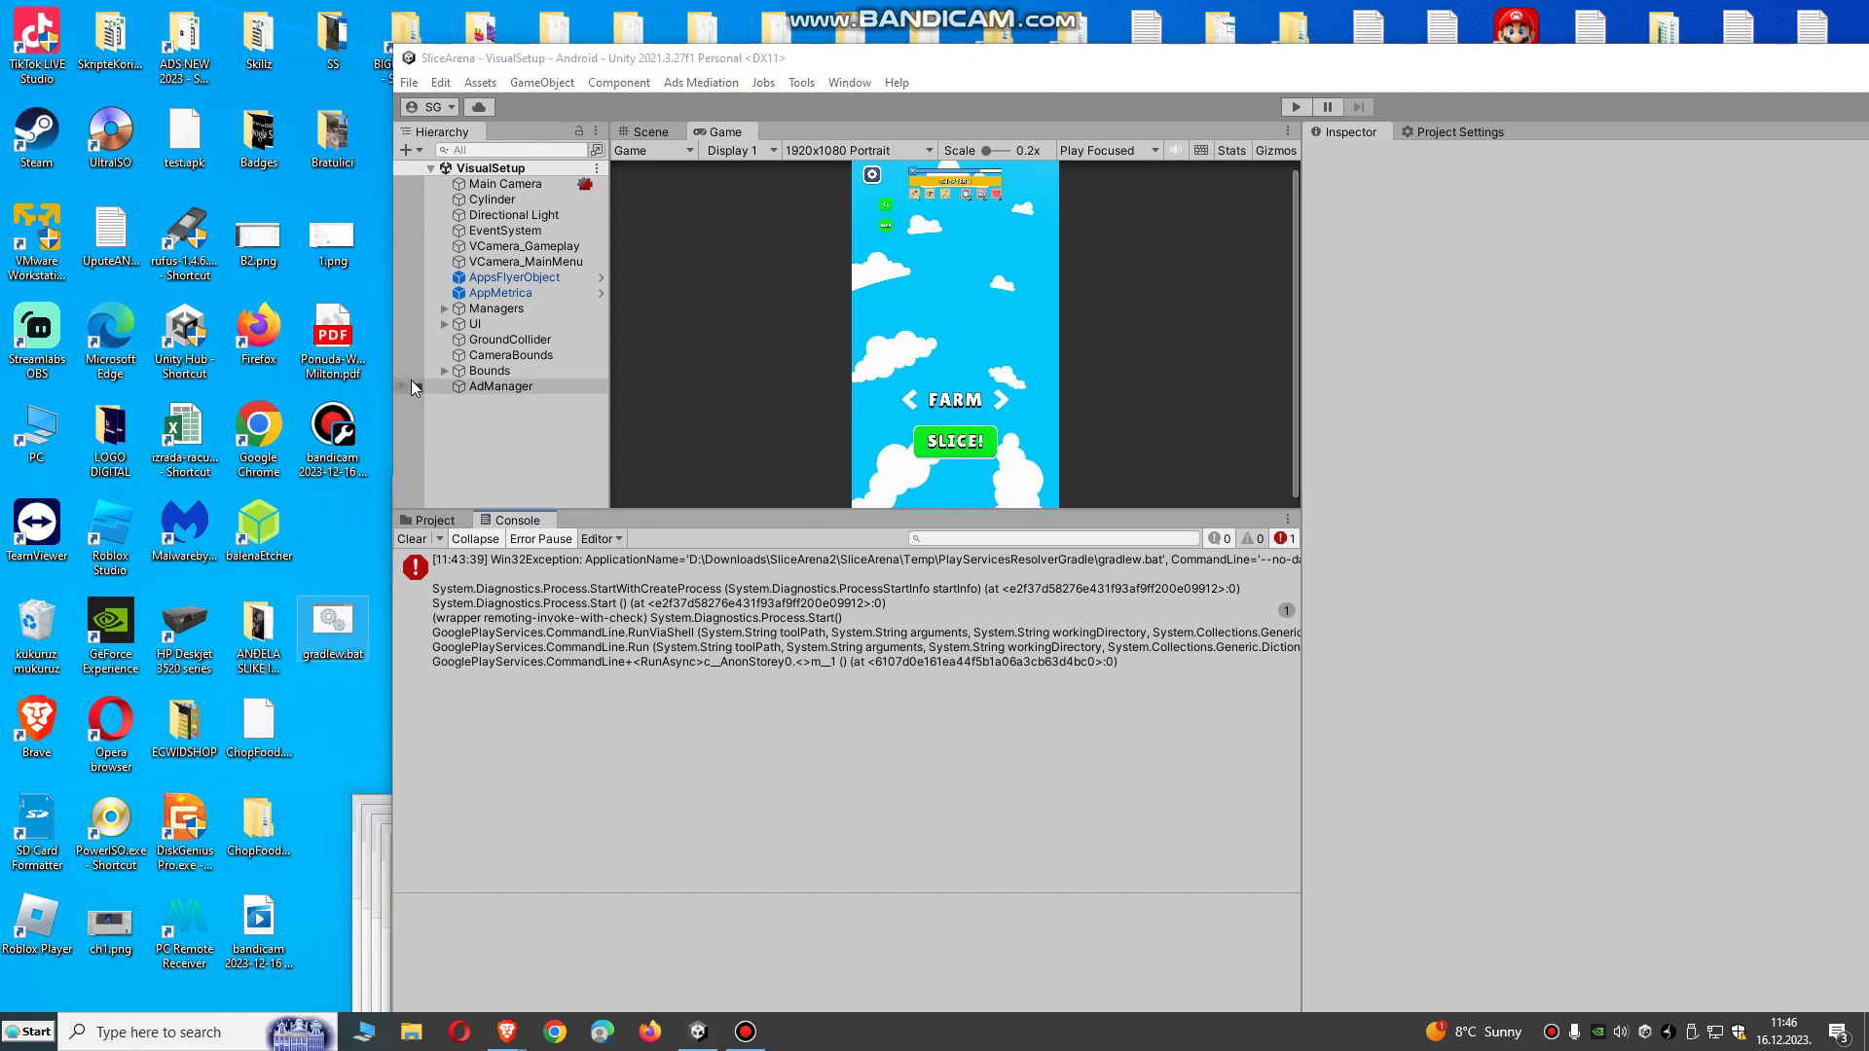
pyautogui.rightClick(347, 623)
pyautogui.click(387, 102)
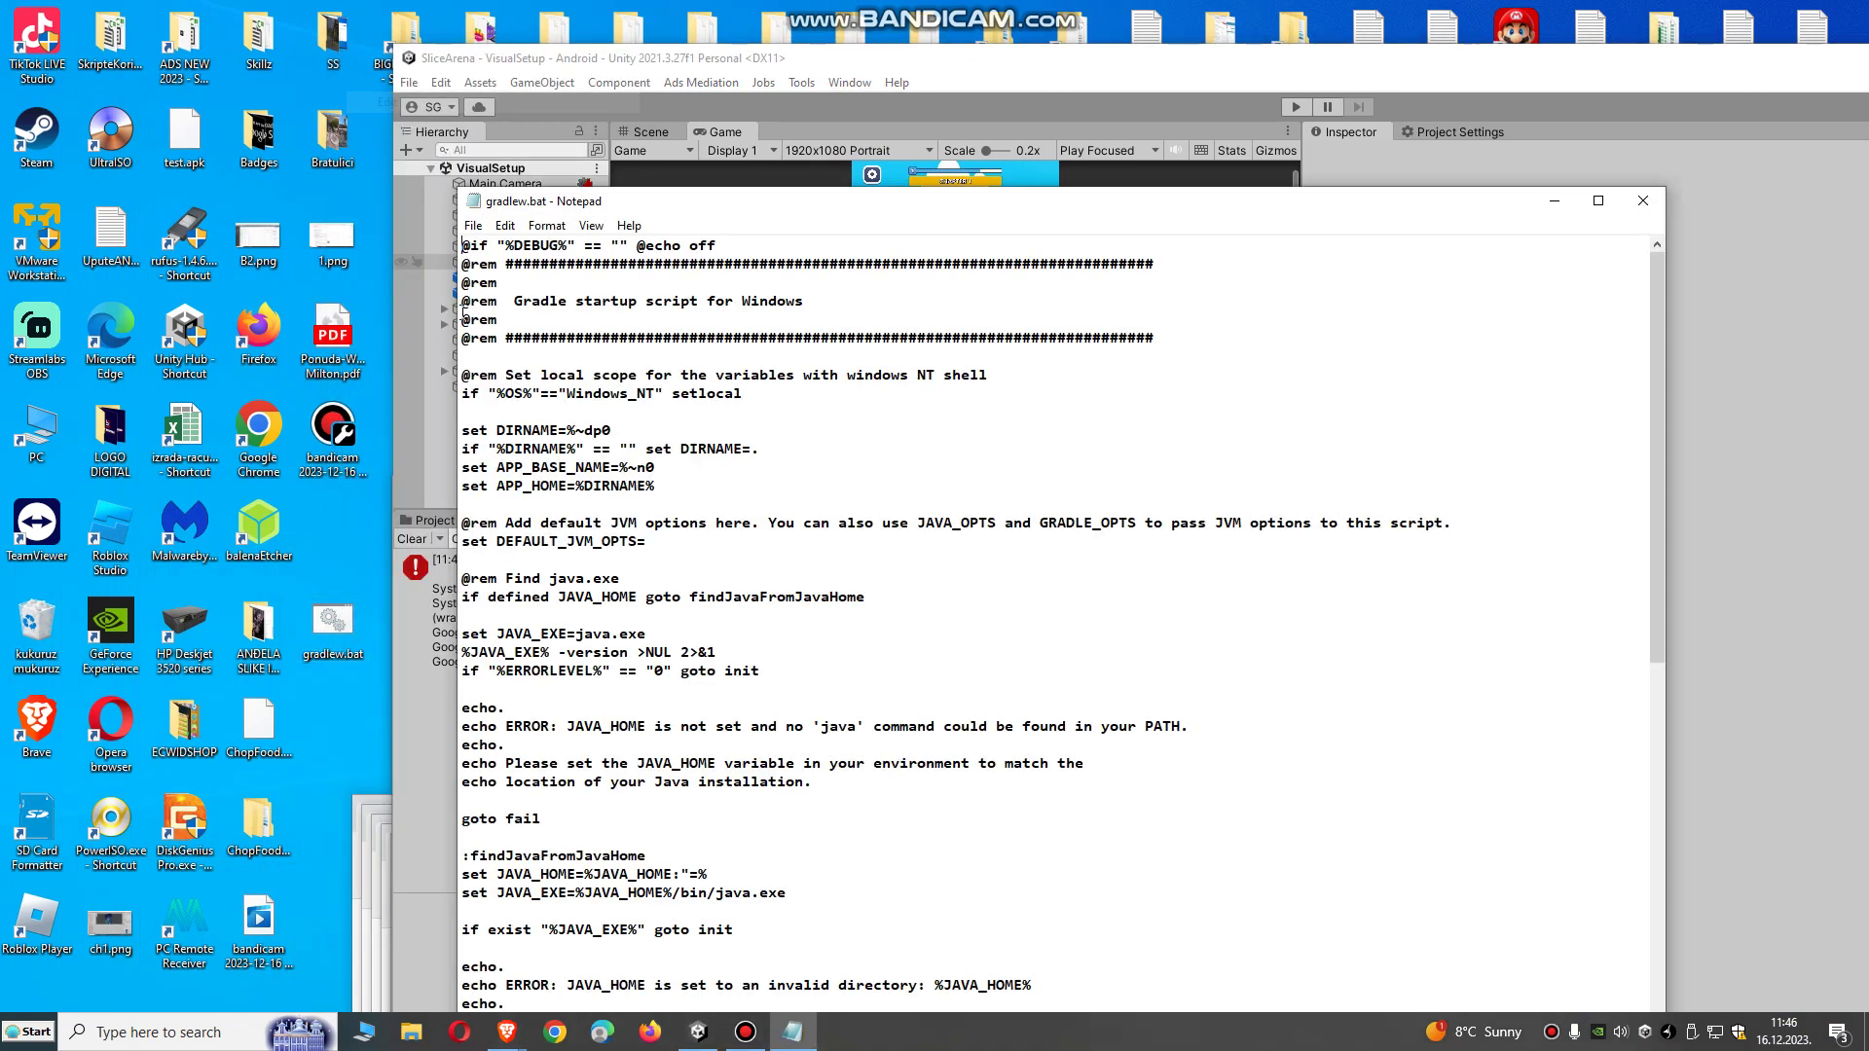
pyautogui.scroll(-15, 650, 491)
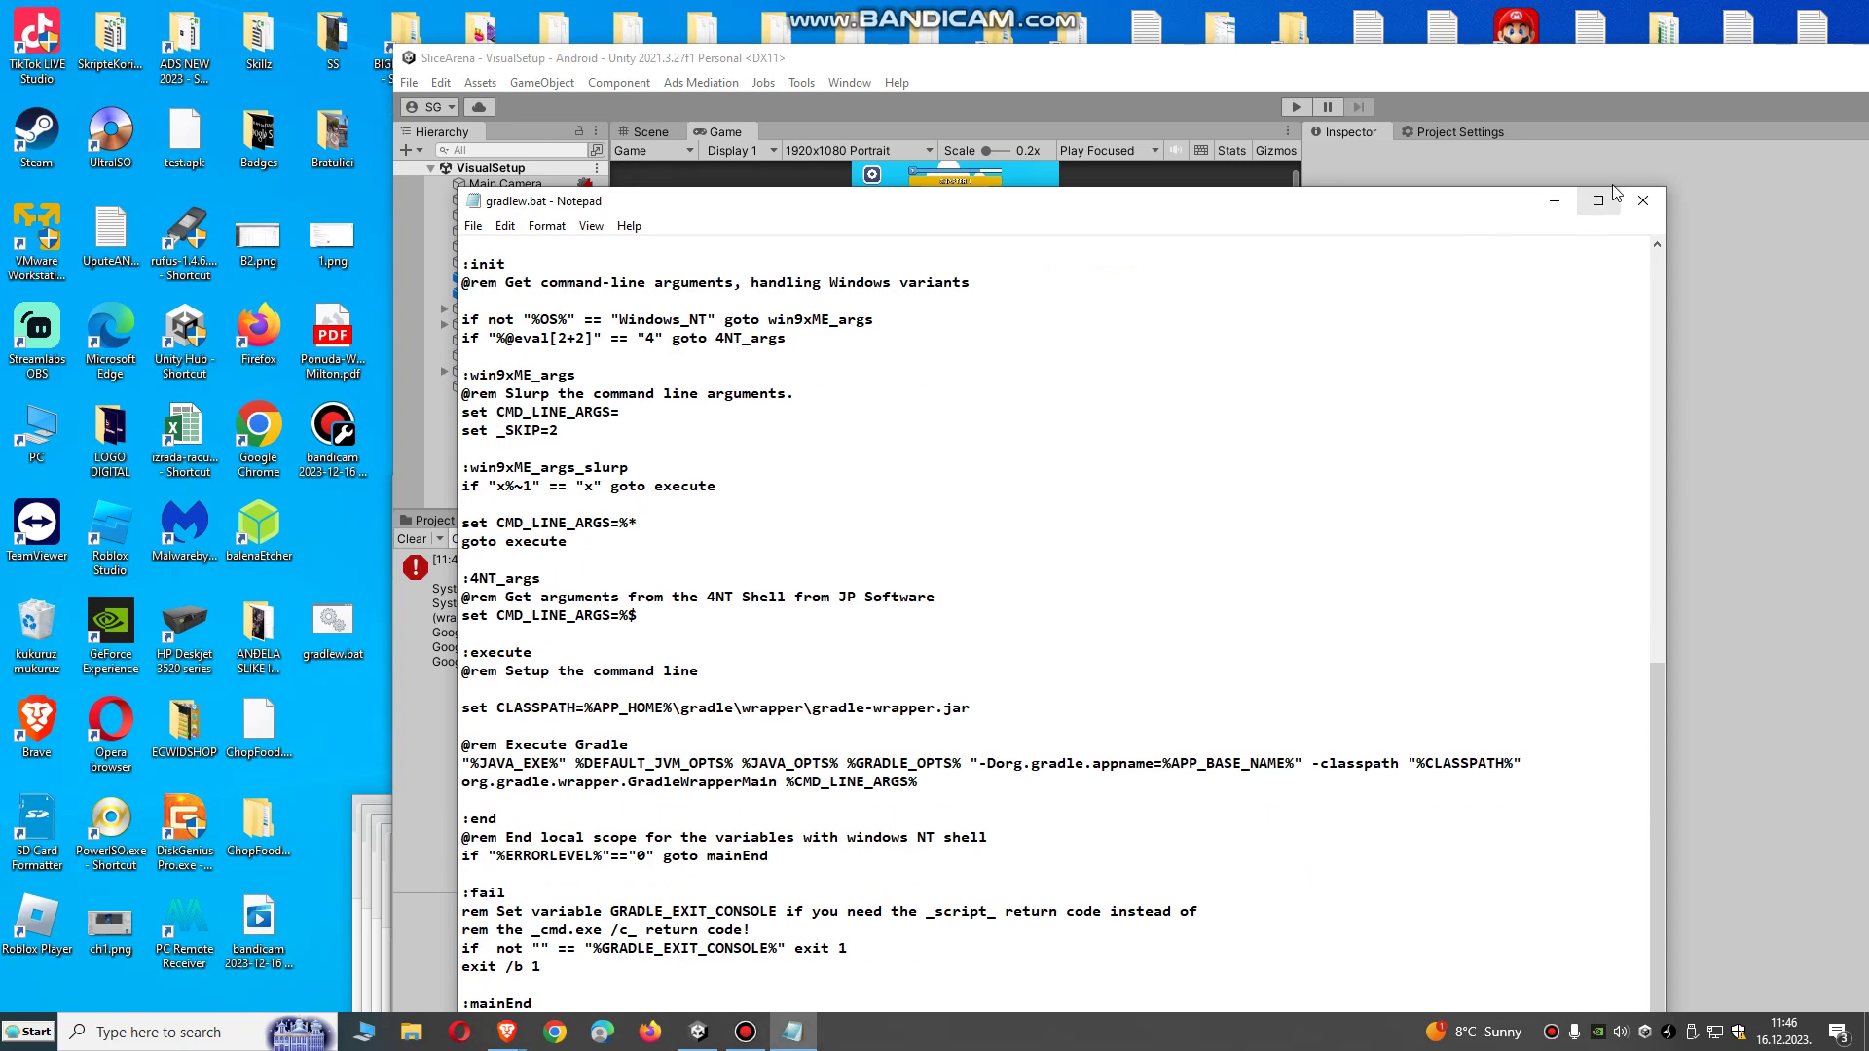
pyautogui.click(1643, 201)
# Copy gradlew.bat from the desktop and return to Unity's Project window.
pyautogui.rightClick(307, 645)
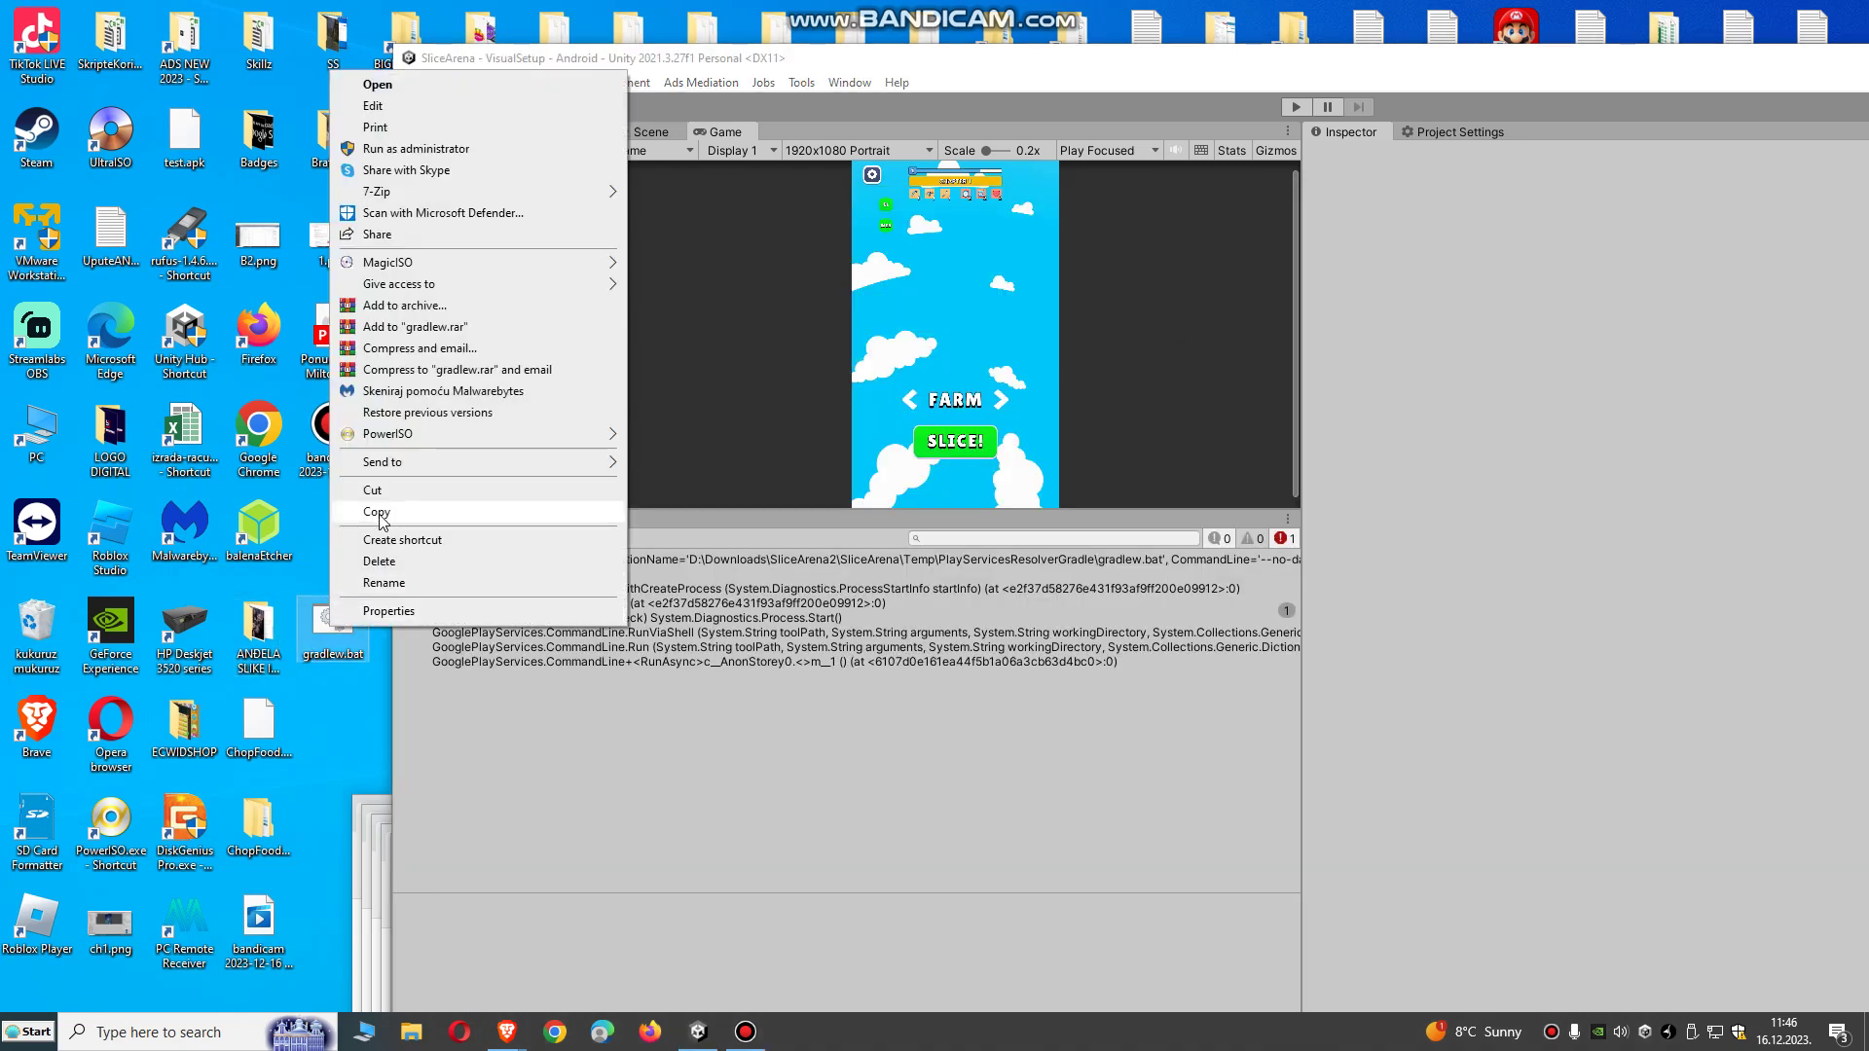
pyautogui.click(379, 514)
pyautogui.moveTo(1270, 61); pyautogui.dragTo(916, 31)
pyautogui.click(71, 492)
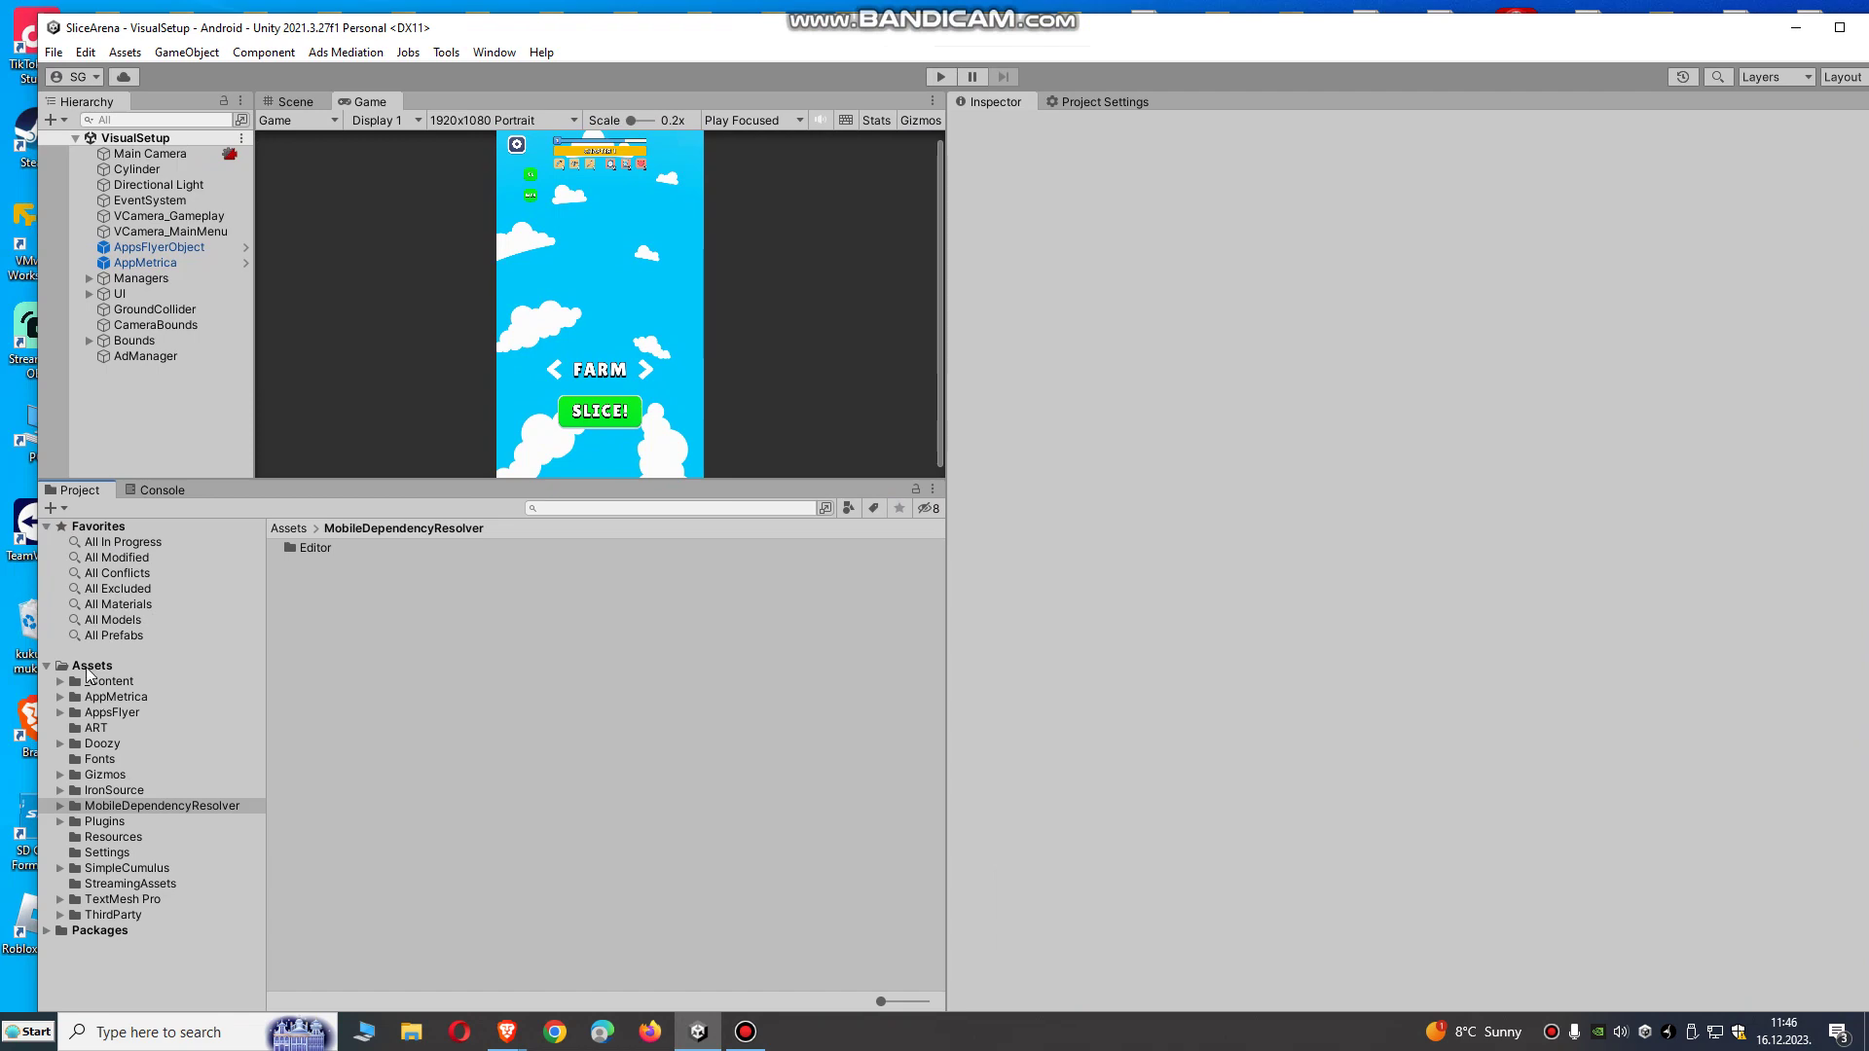
# Show the project in Explorer and open Temp > PlayServicesResolverGradle.
pyautogui.rightClick(88, 671)
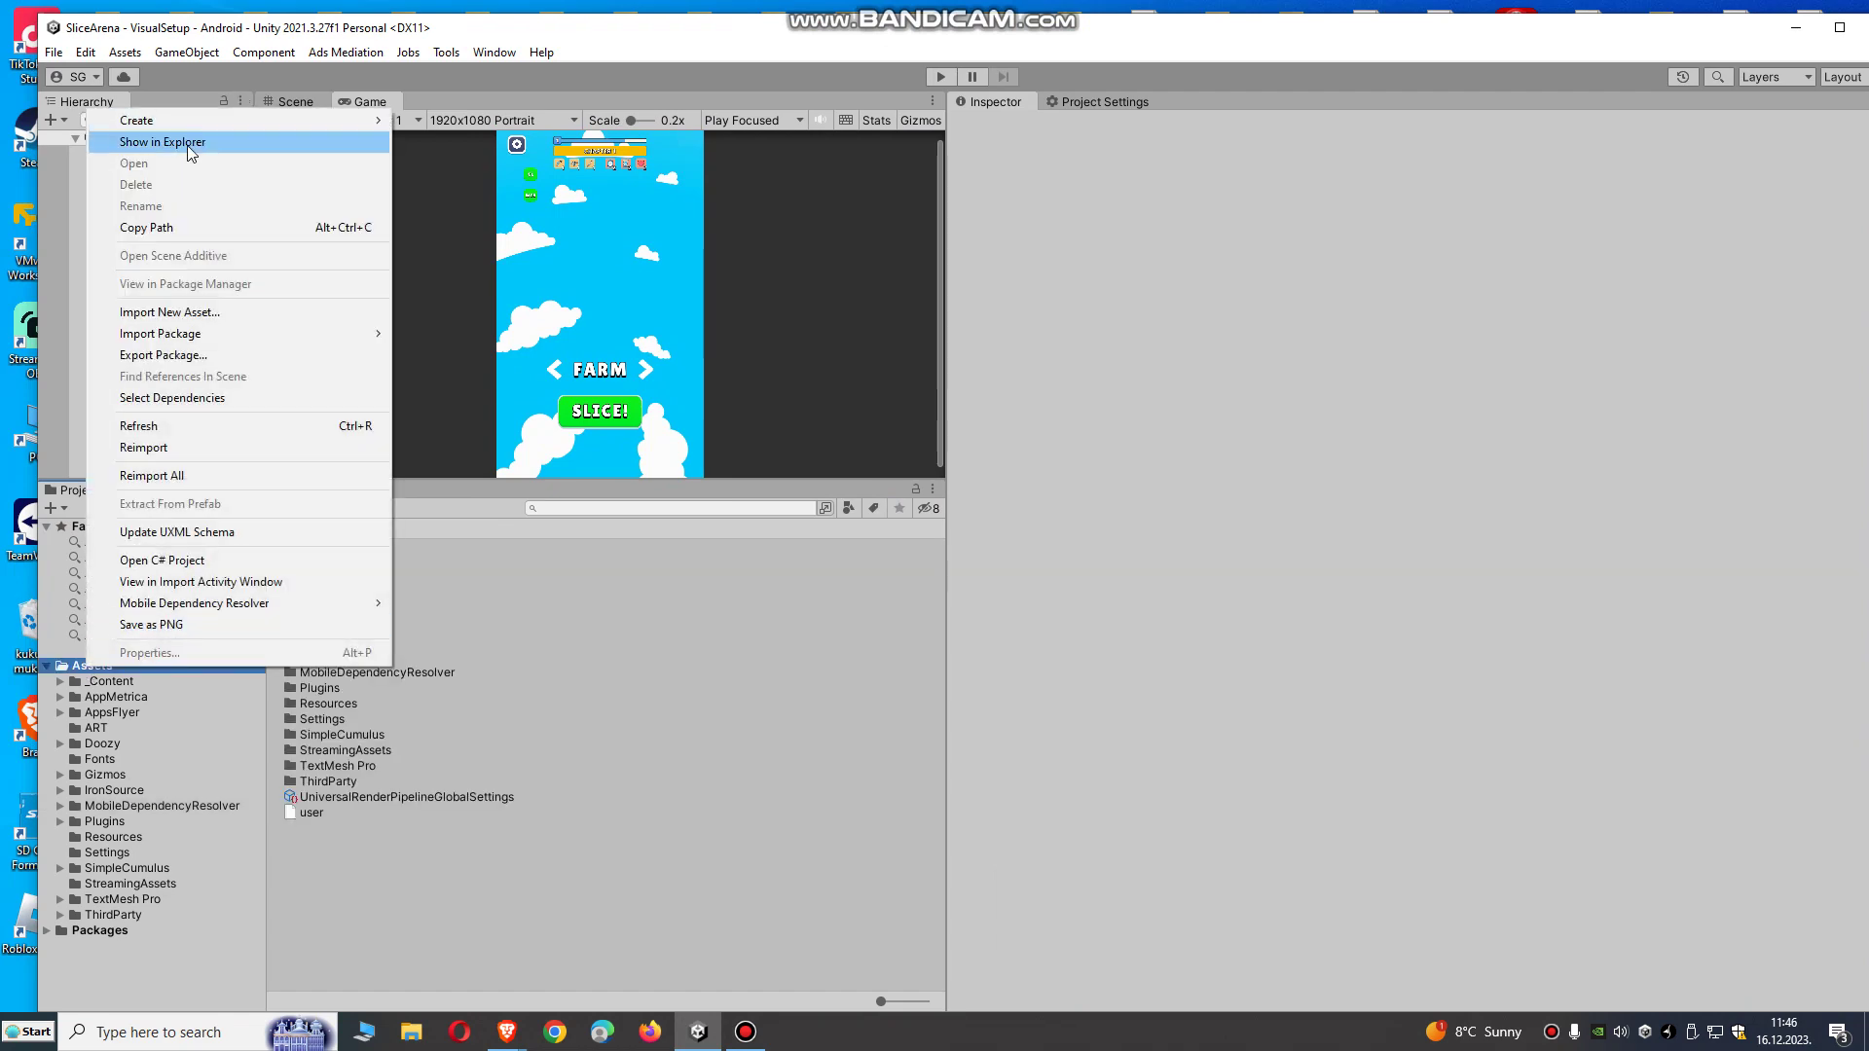
pyautogui.click(190, 143)
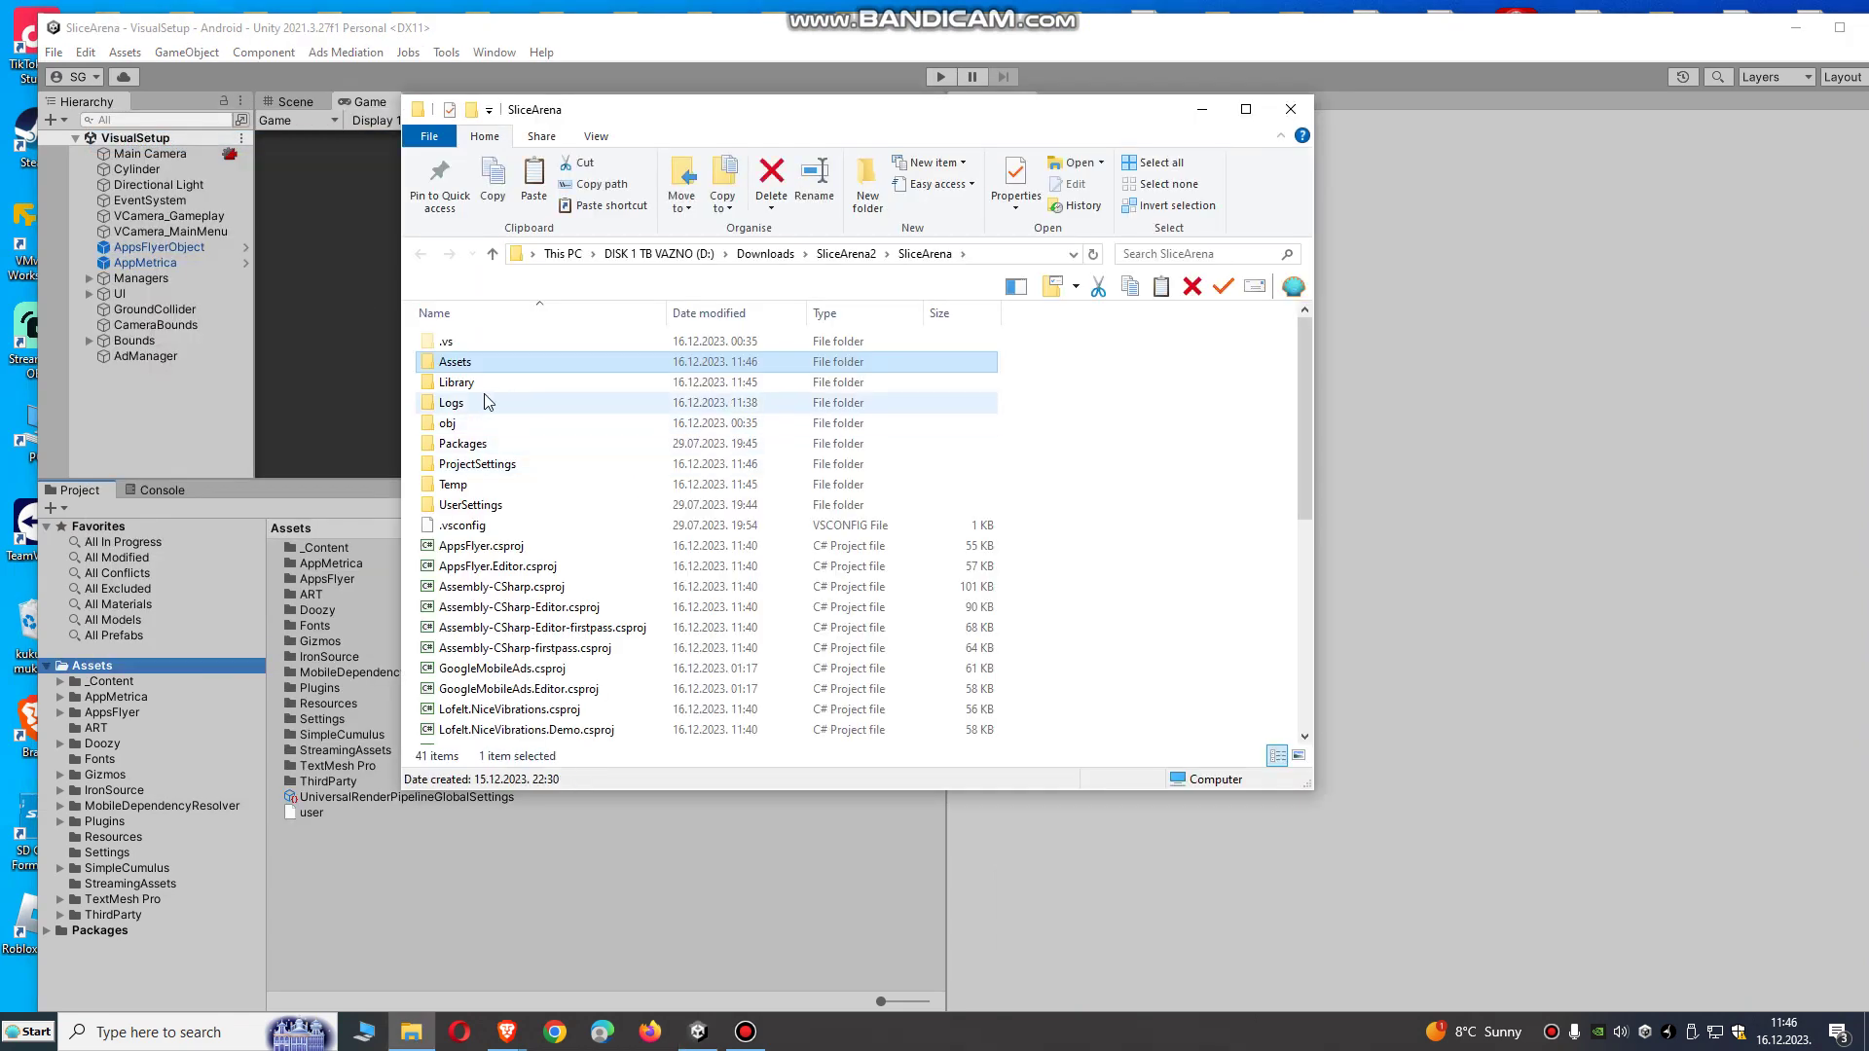
pyautogui.click(456, 485)
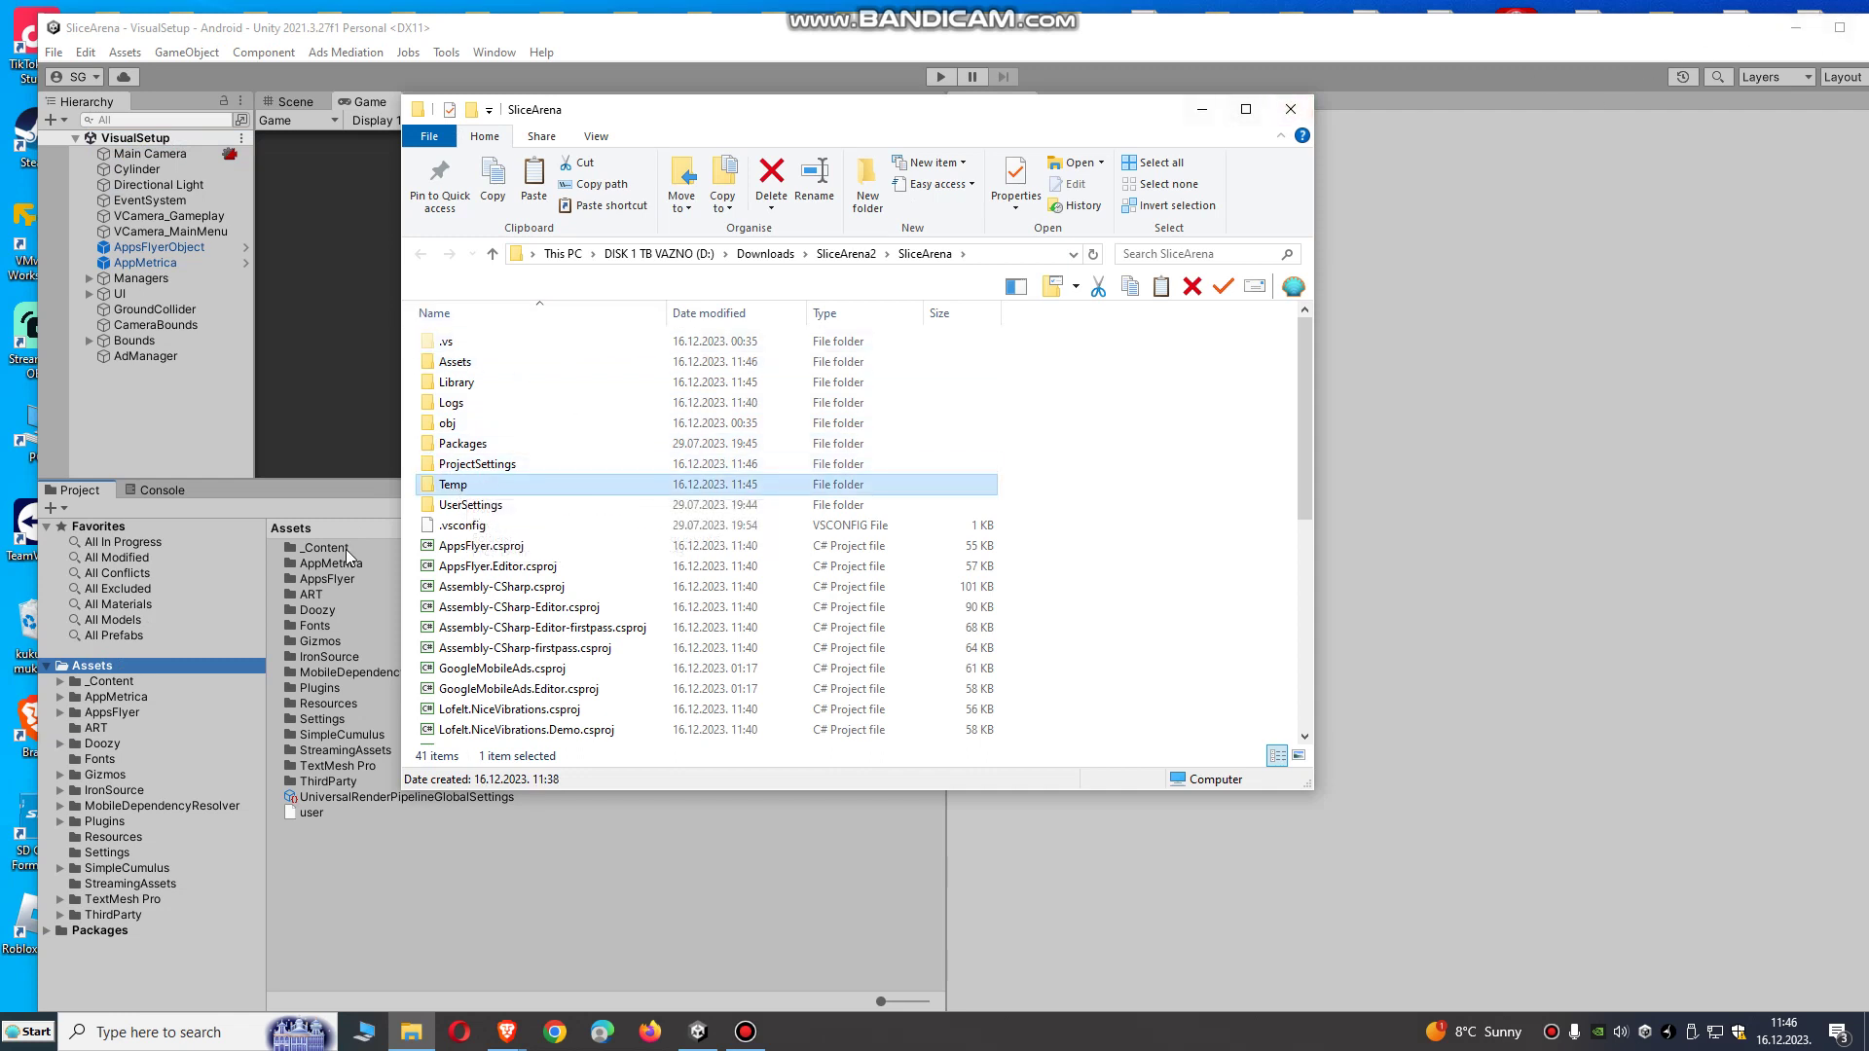
pyautogui.doubleClick(433, 486)
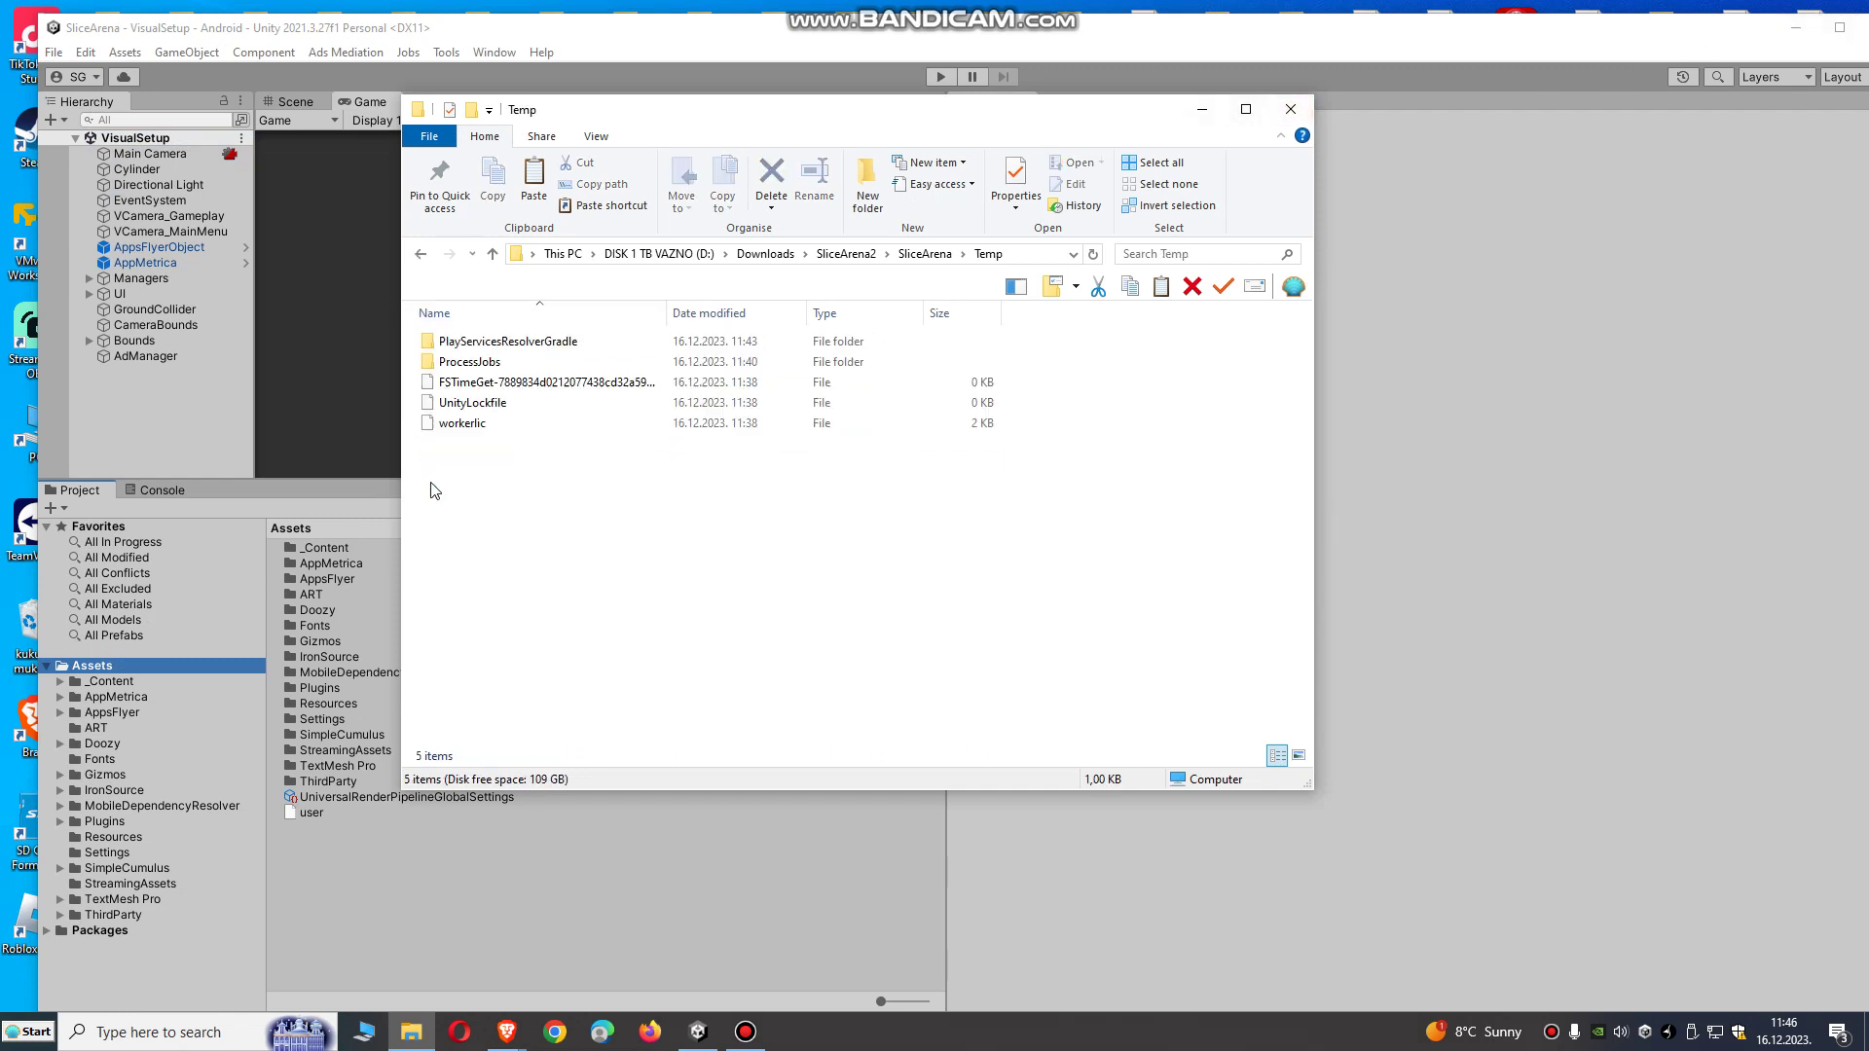
pyautogui.doubleClick(484, 343)
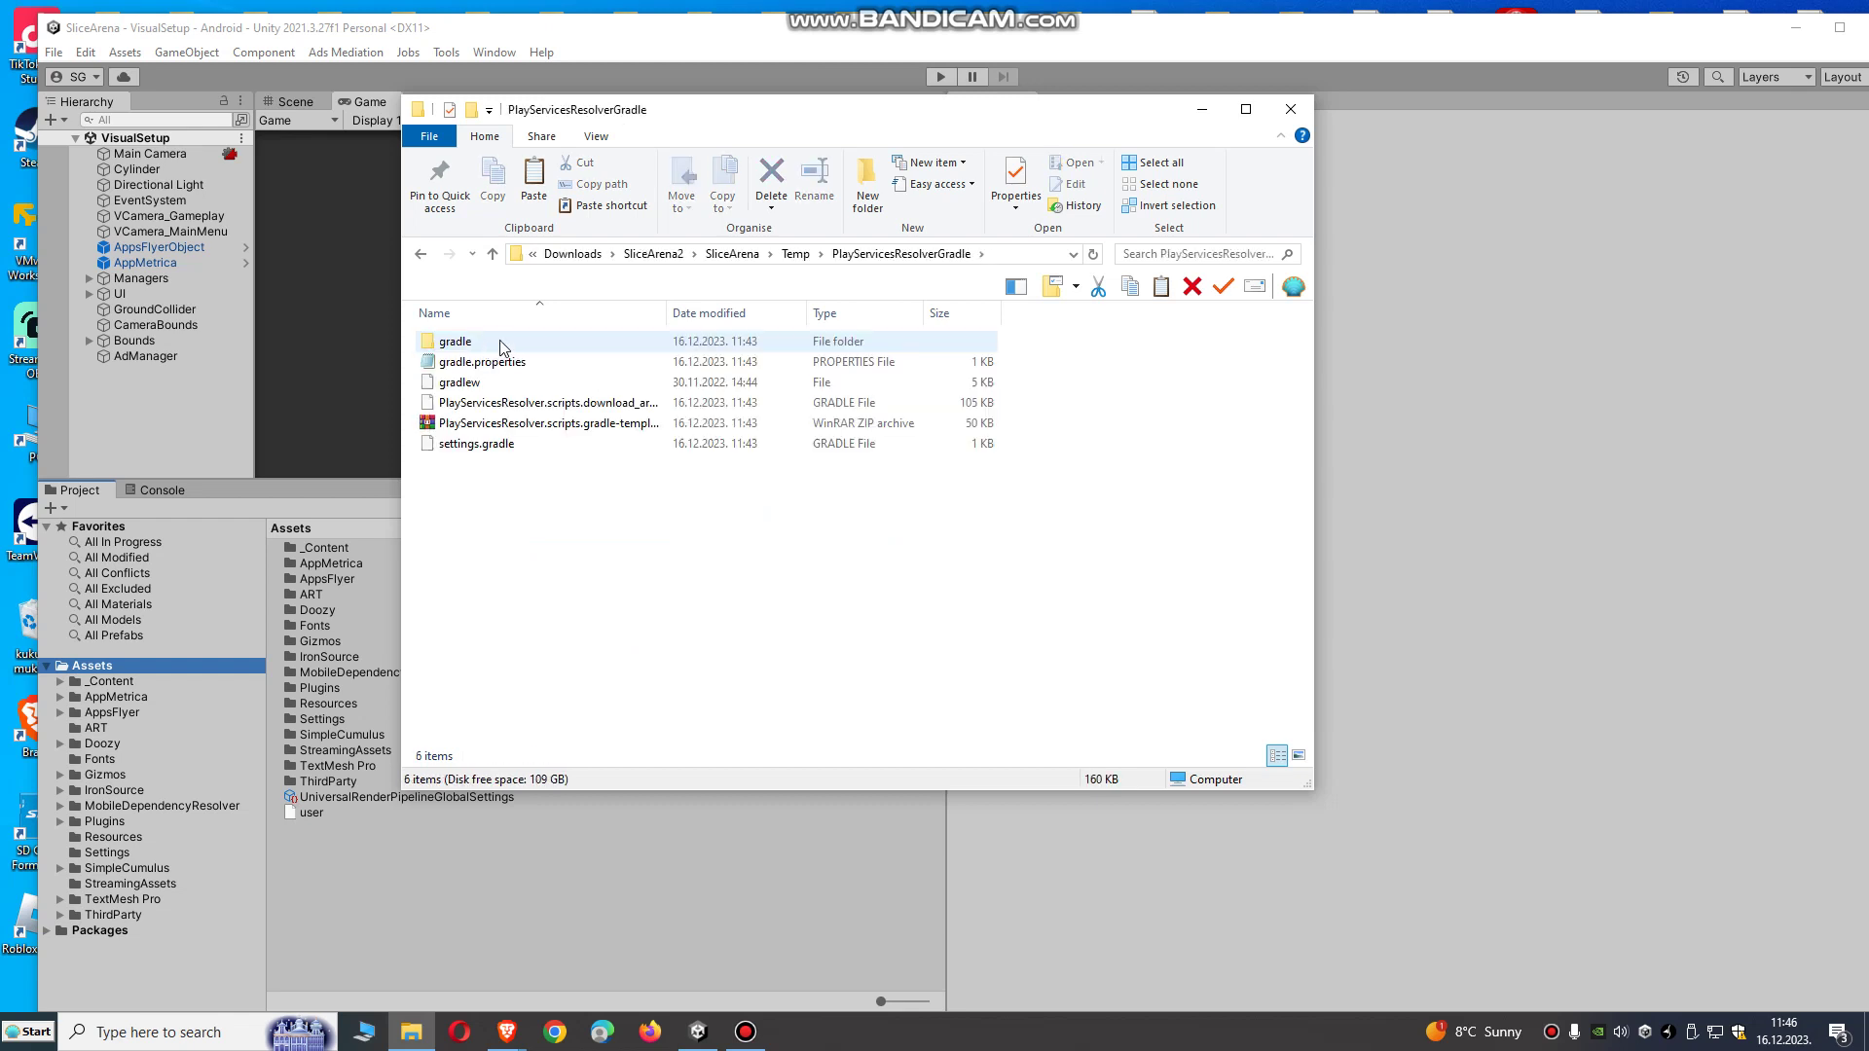
# Paste gradlew.bat into PlayServicesResolverGradle, check its contents, and return to Unity.
pyautogui.rightClick(492, 501)
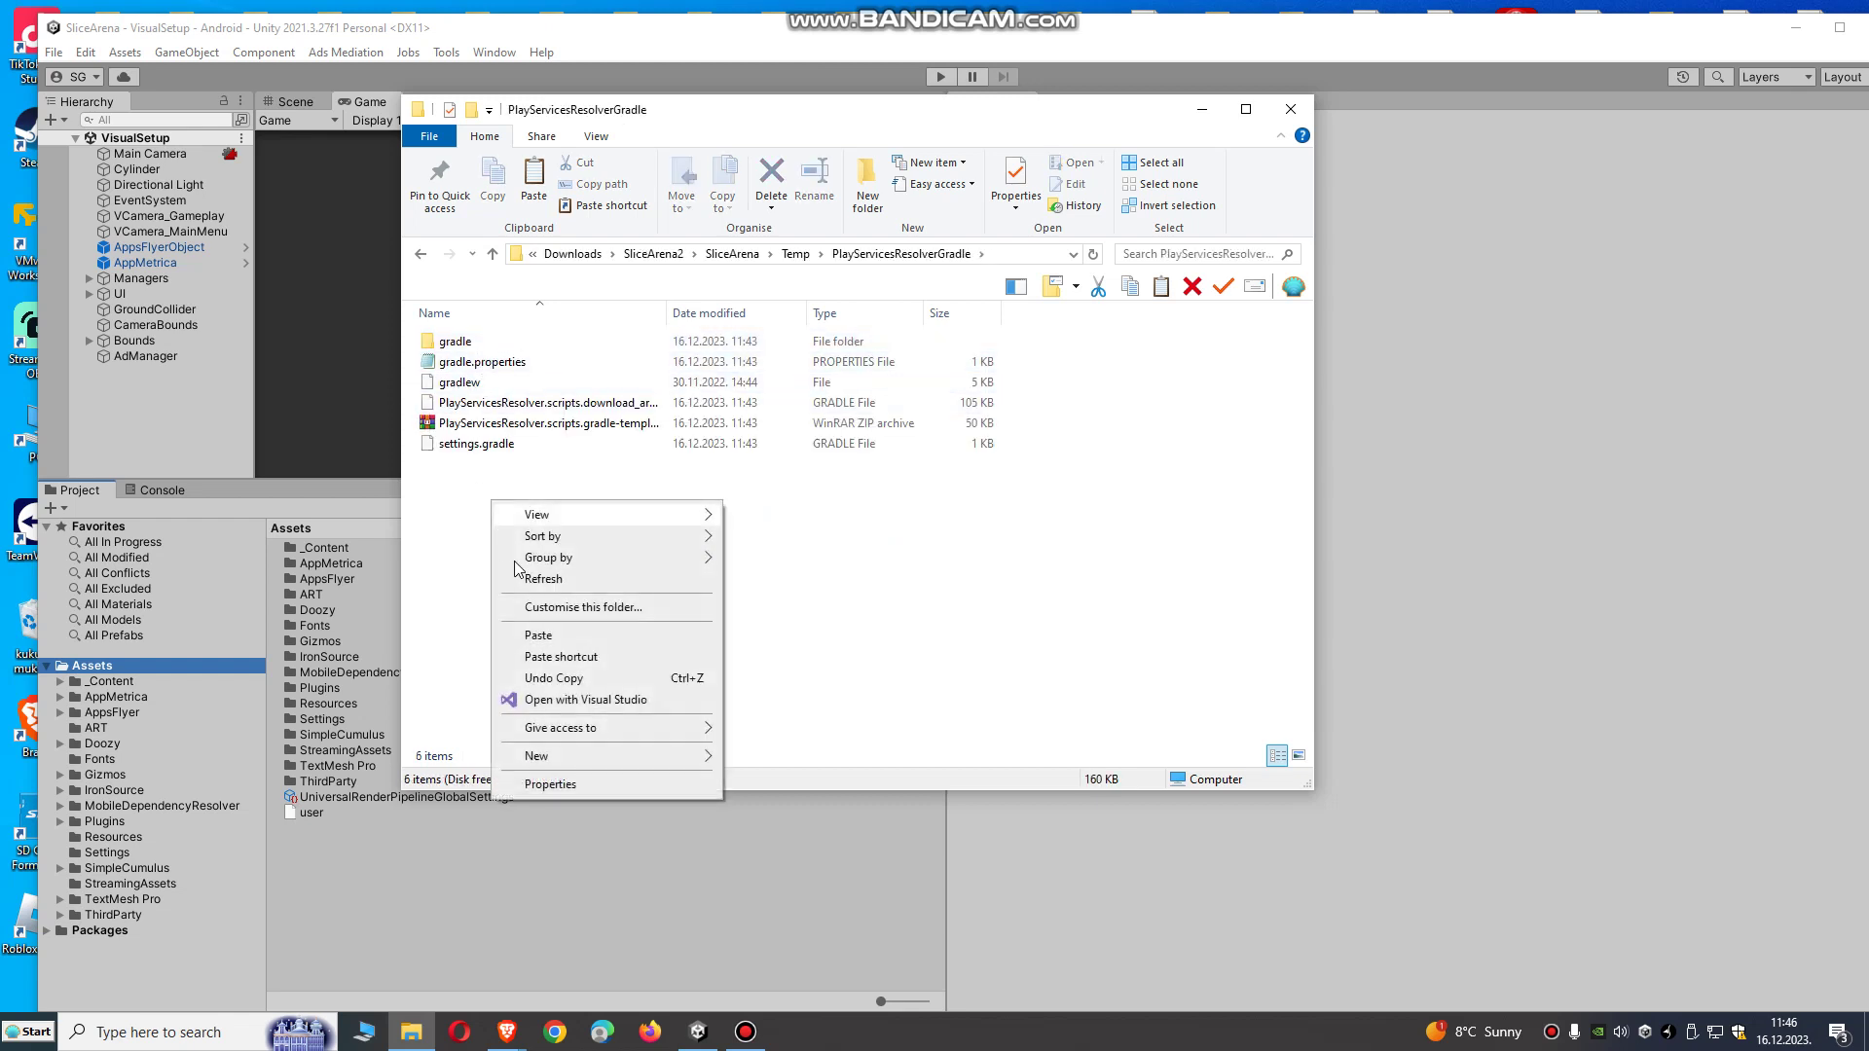
pyautogui.click(547, 647)
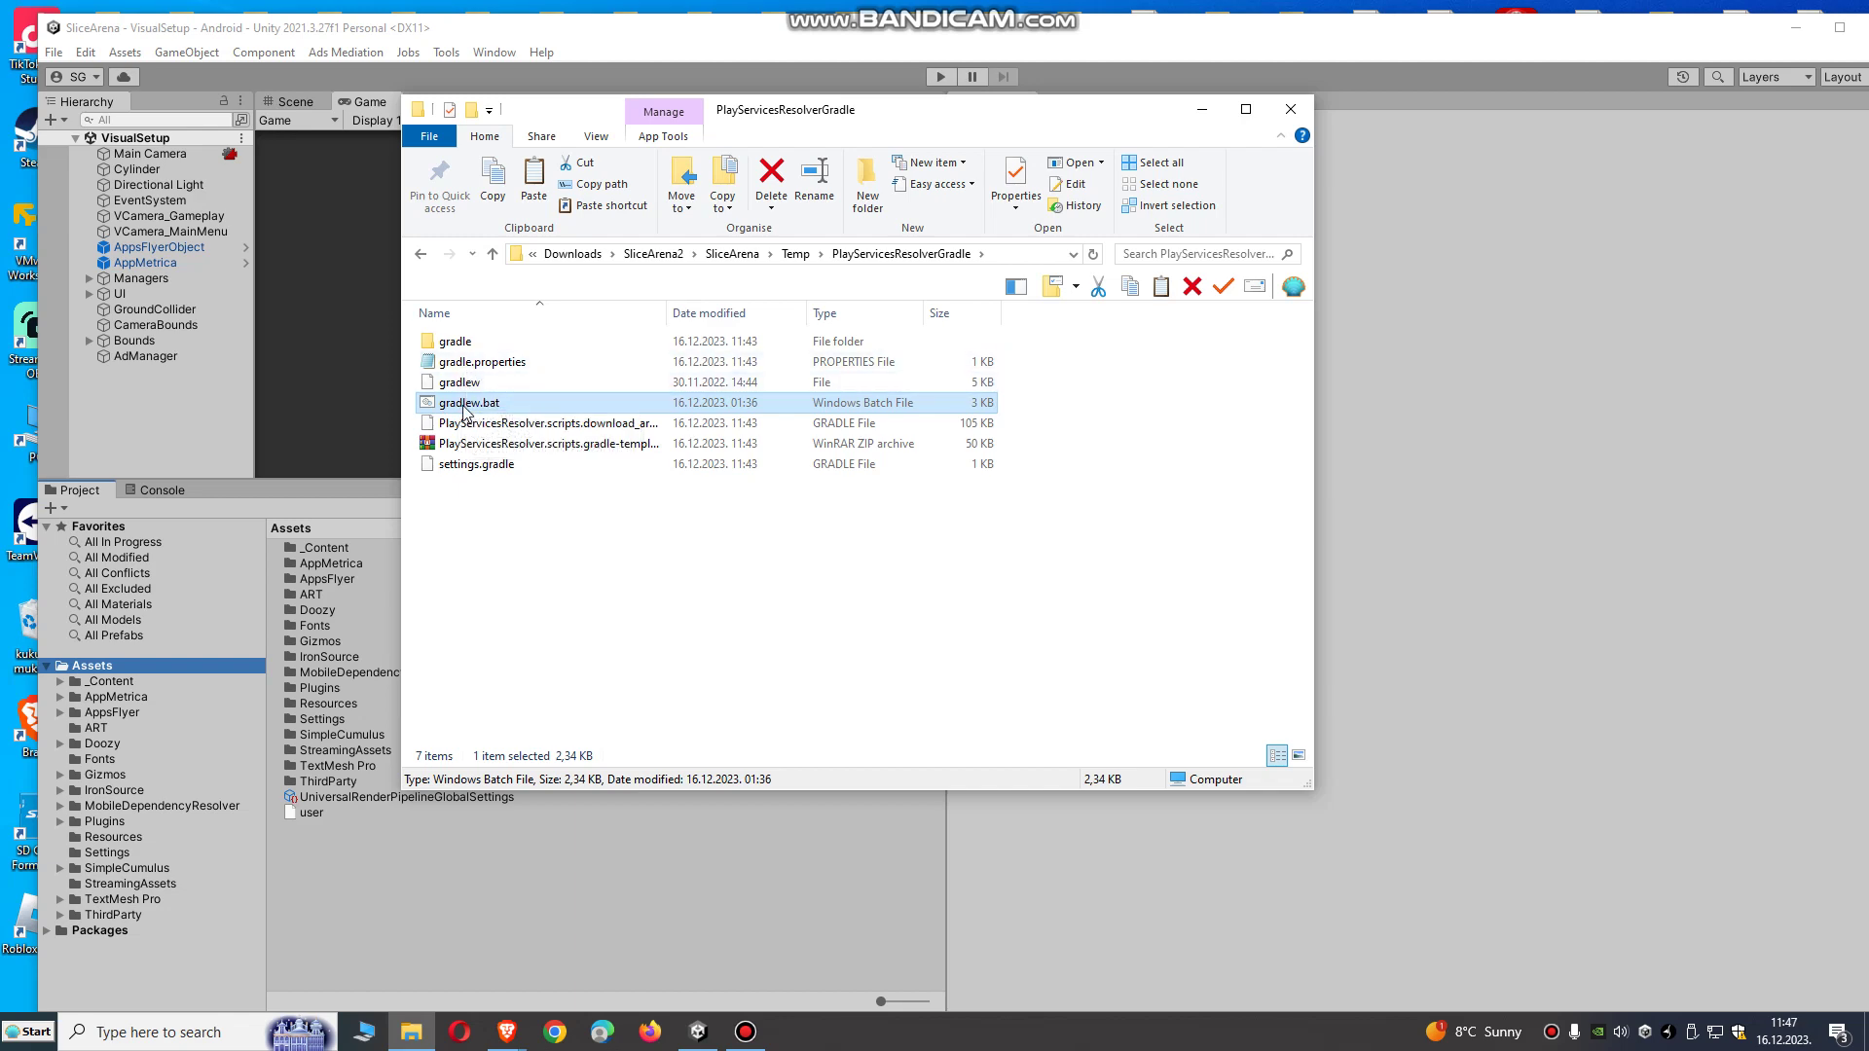
pyautogui.rightClick(466, 412)
pyautogui.click(487, 429)
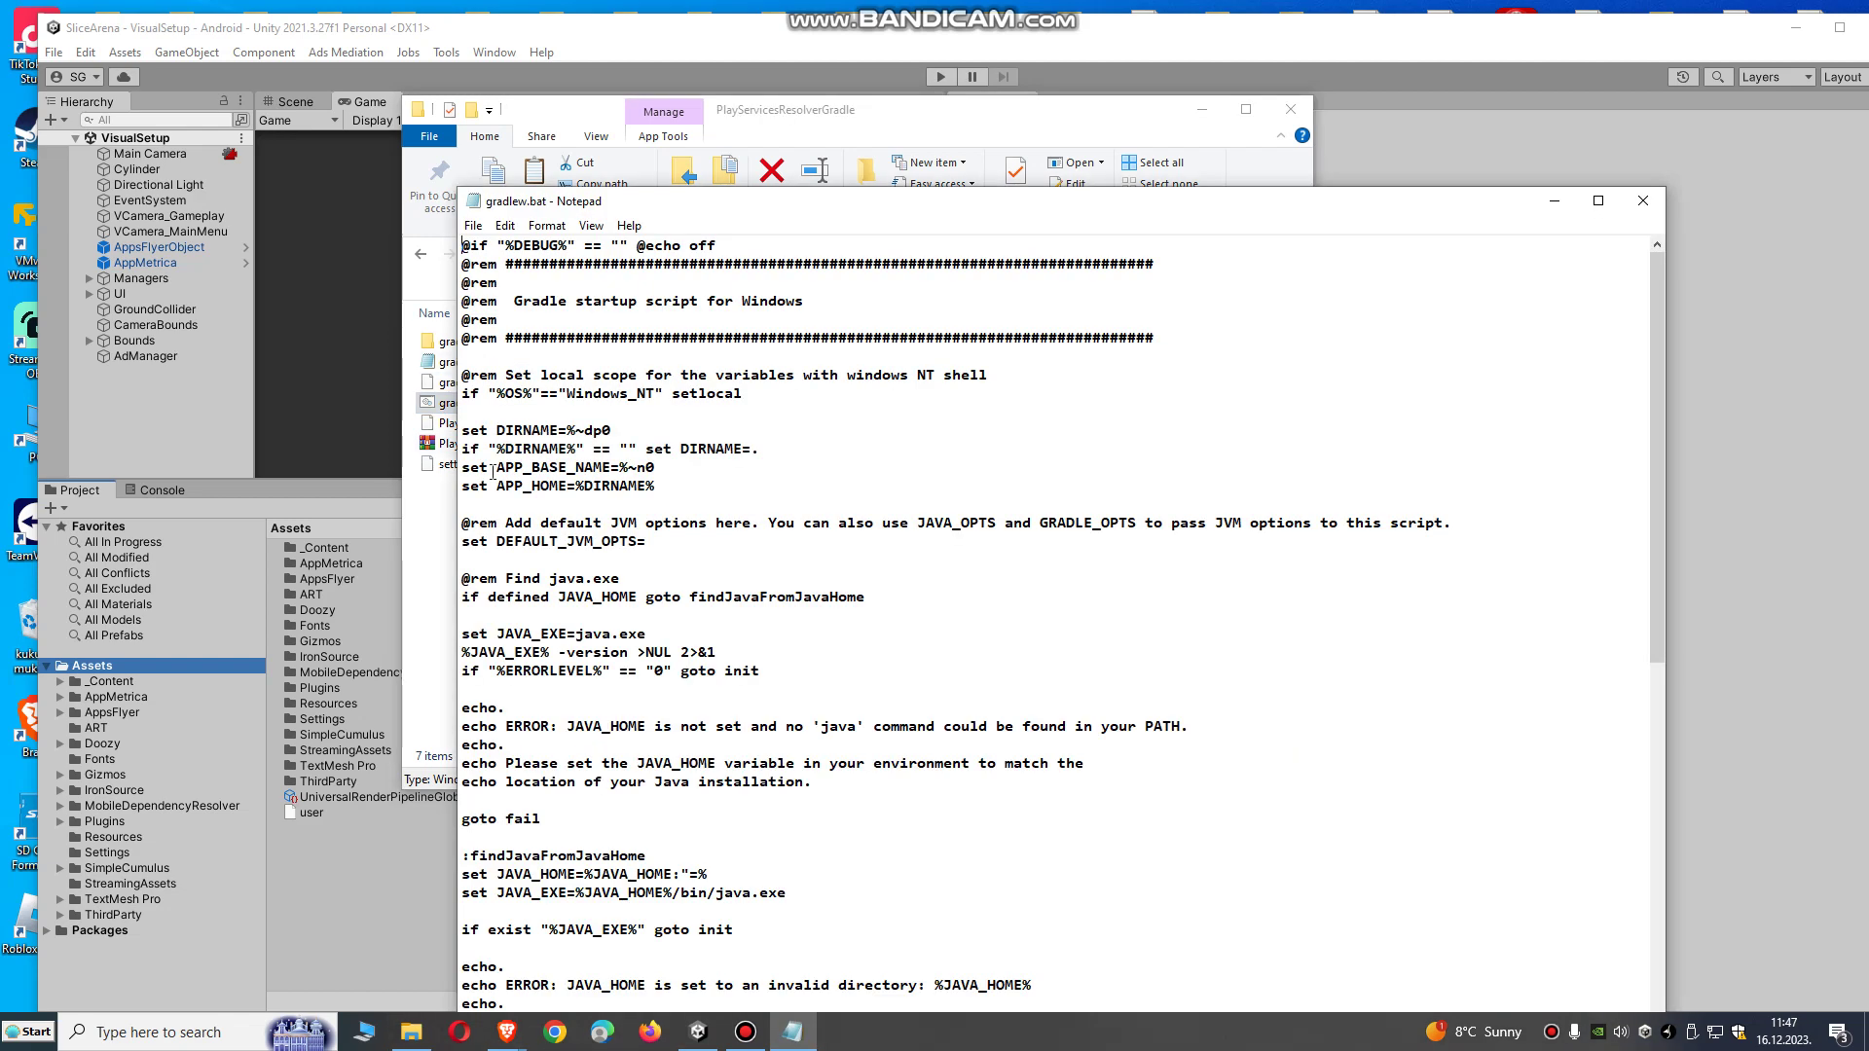
pyautogui.click(1398, 148)
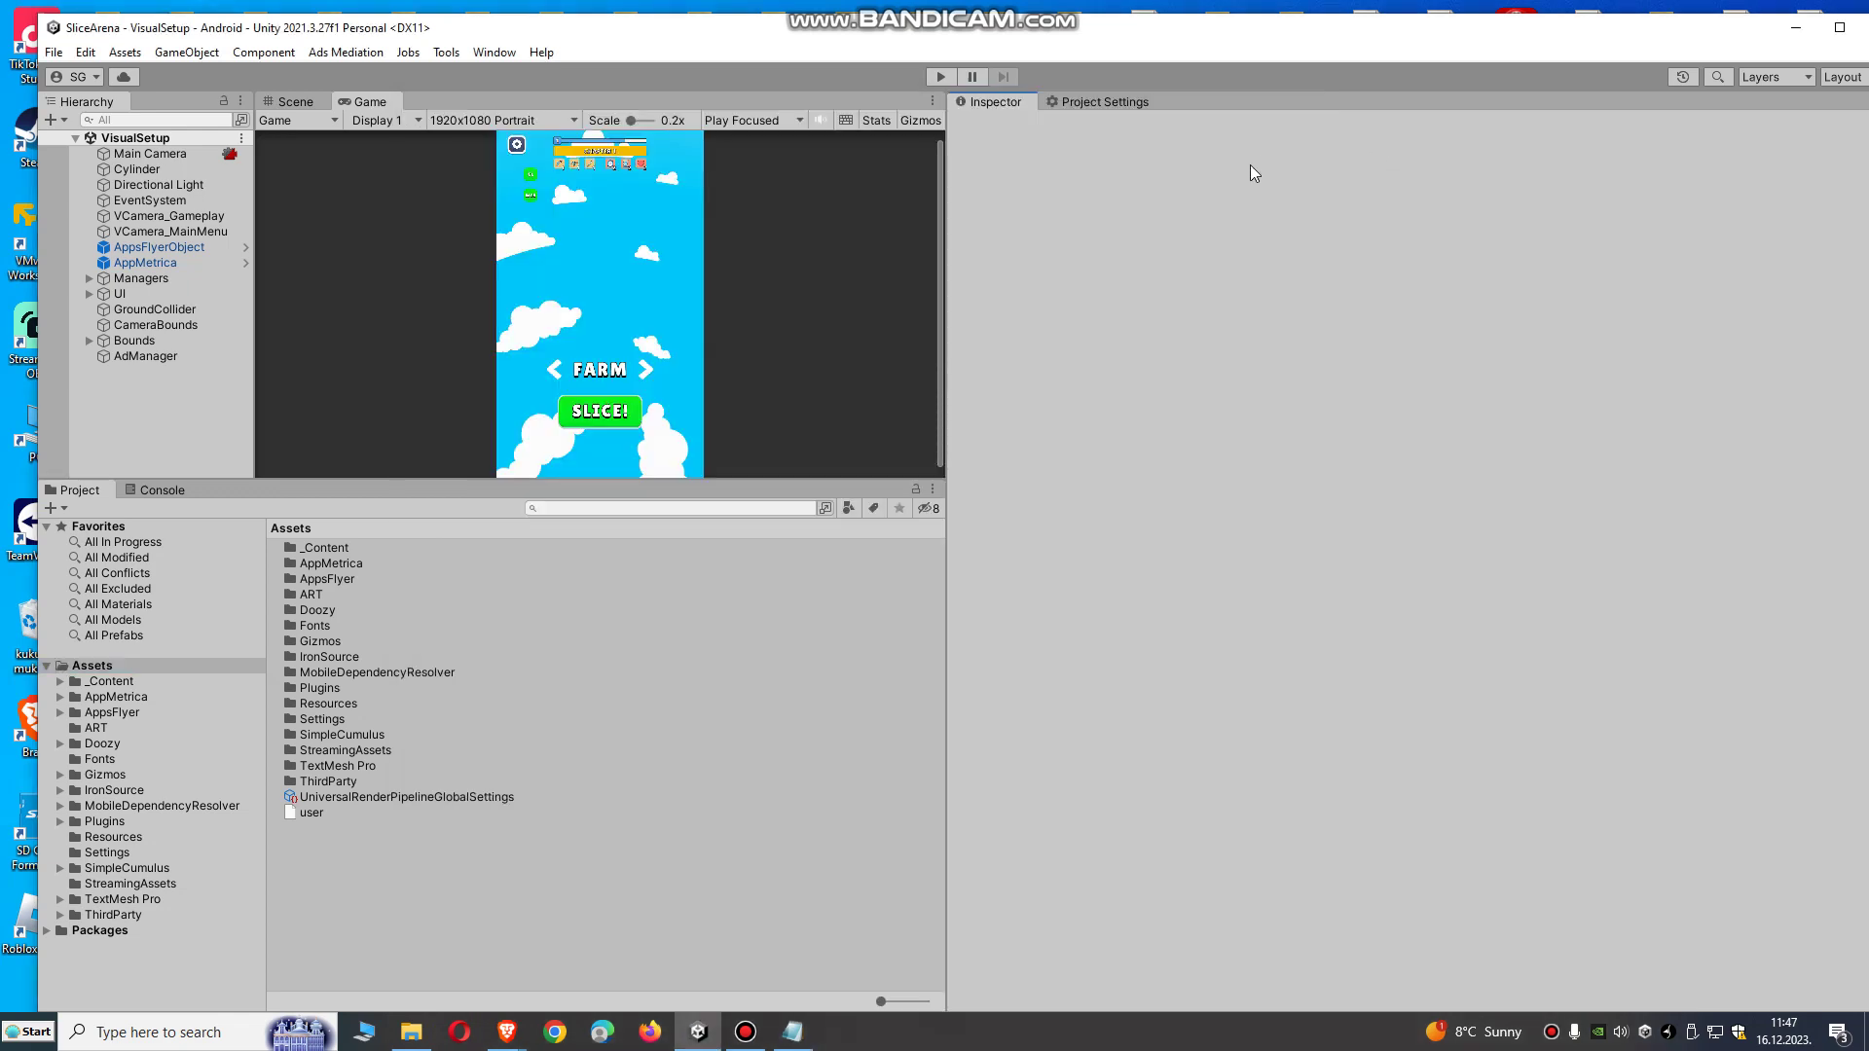
# Maximize Unity, clear the Console errors, and run Android Resolver Resolve.
pyautogui.click(1839, 27)
pyautogui.click(127, 471)
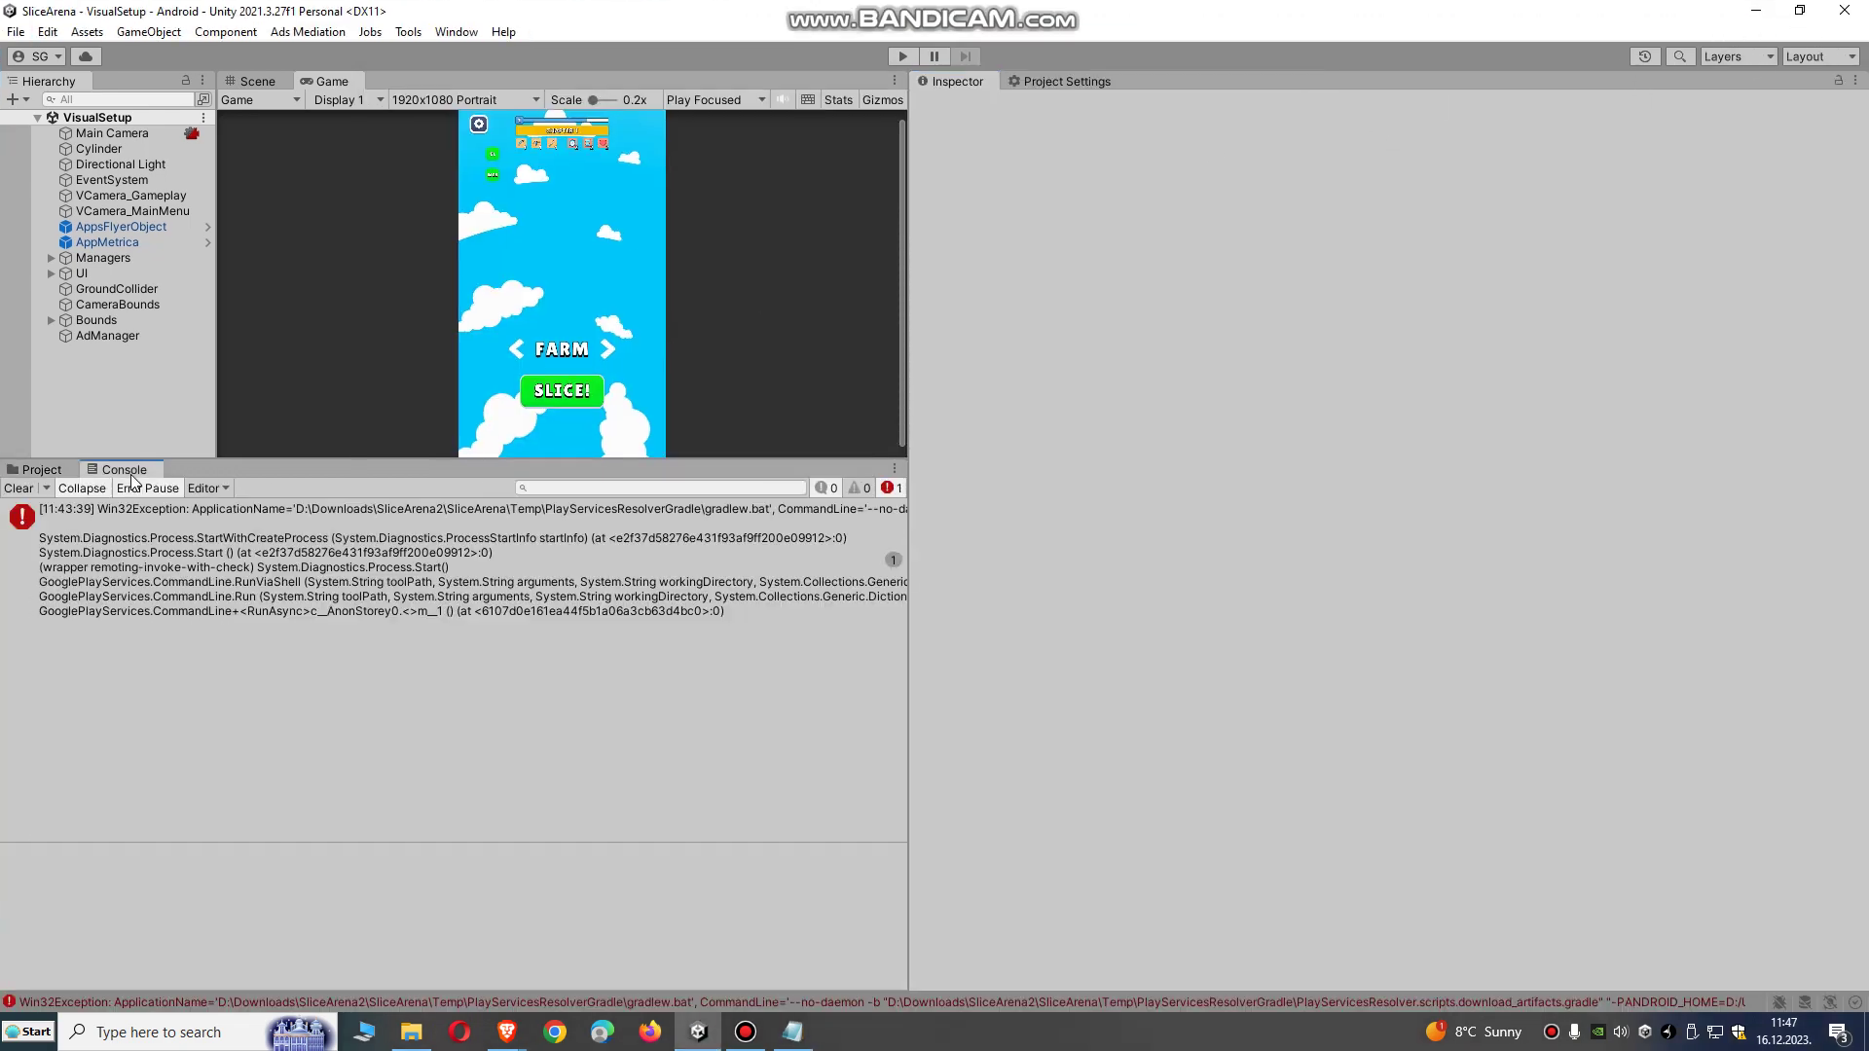
pyautogui.click(16, 491)
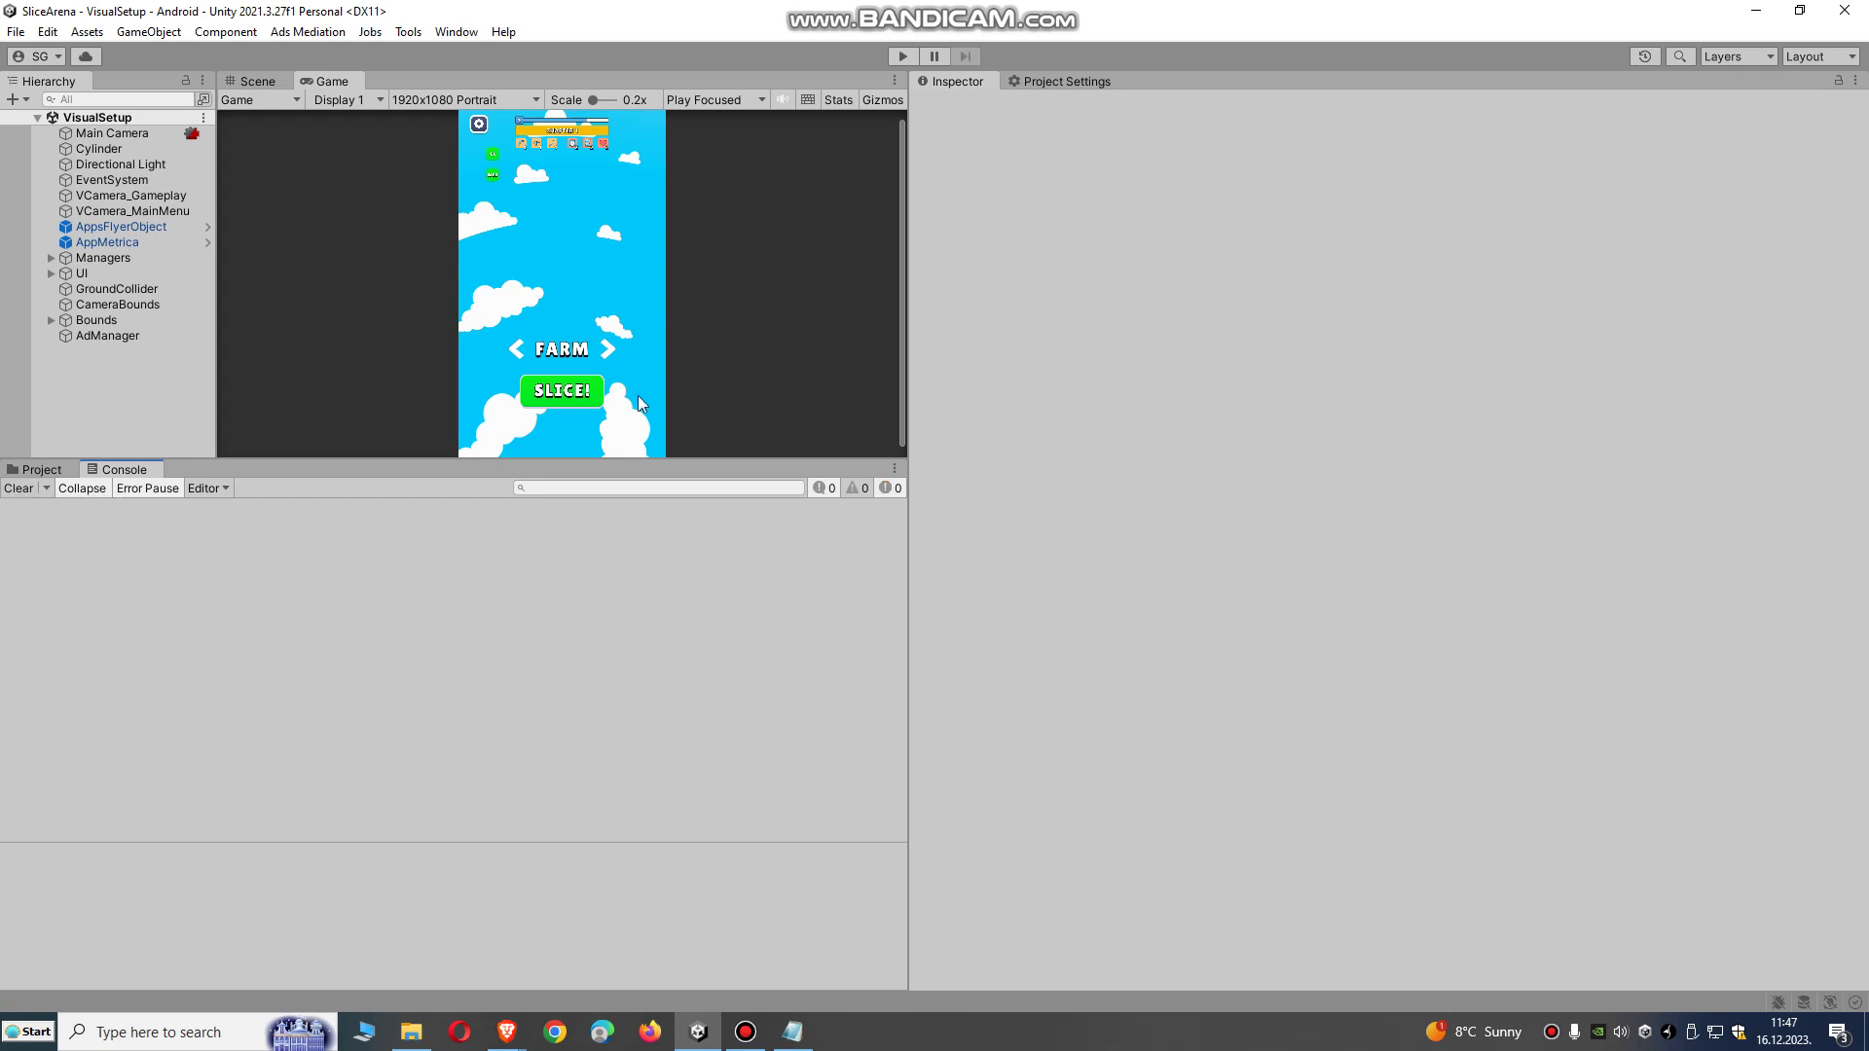
pyautogui.click(96, 32)
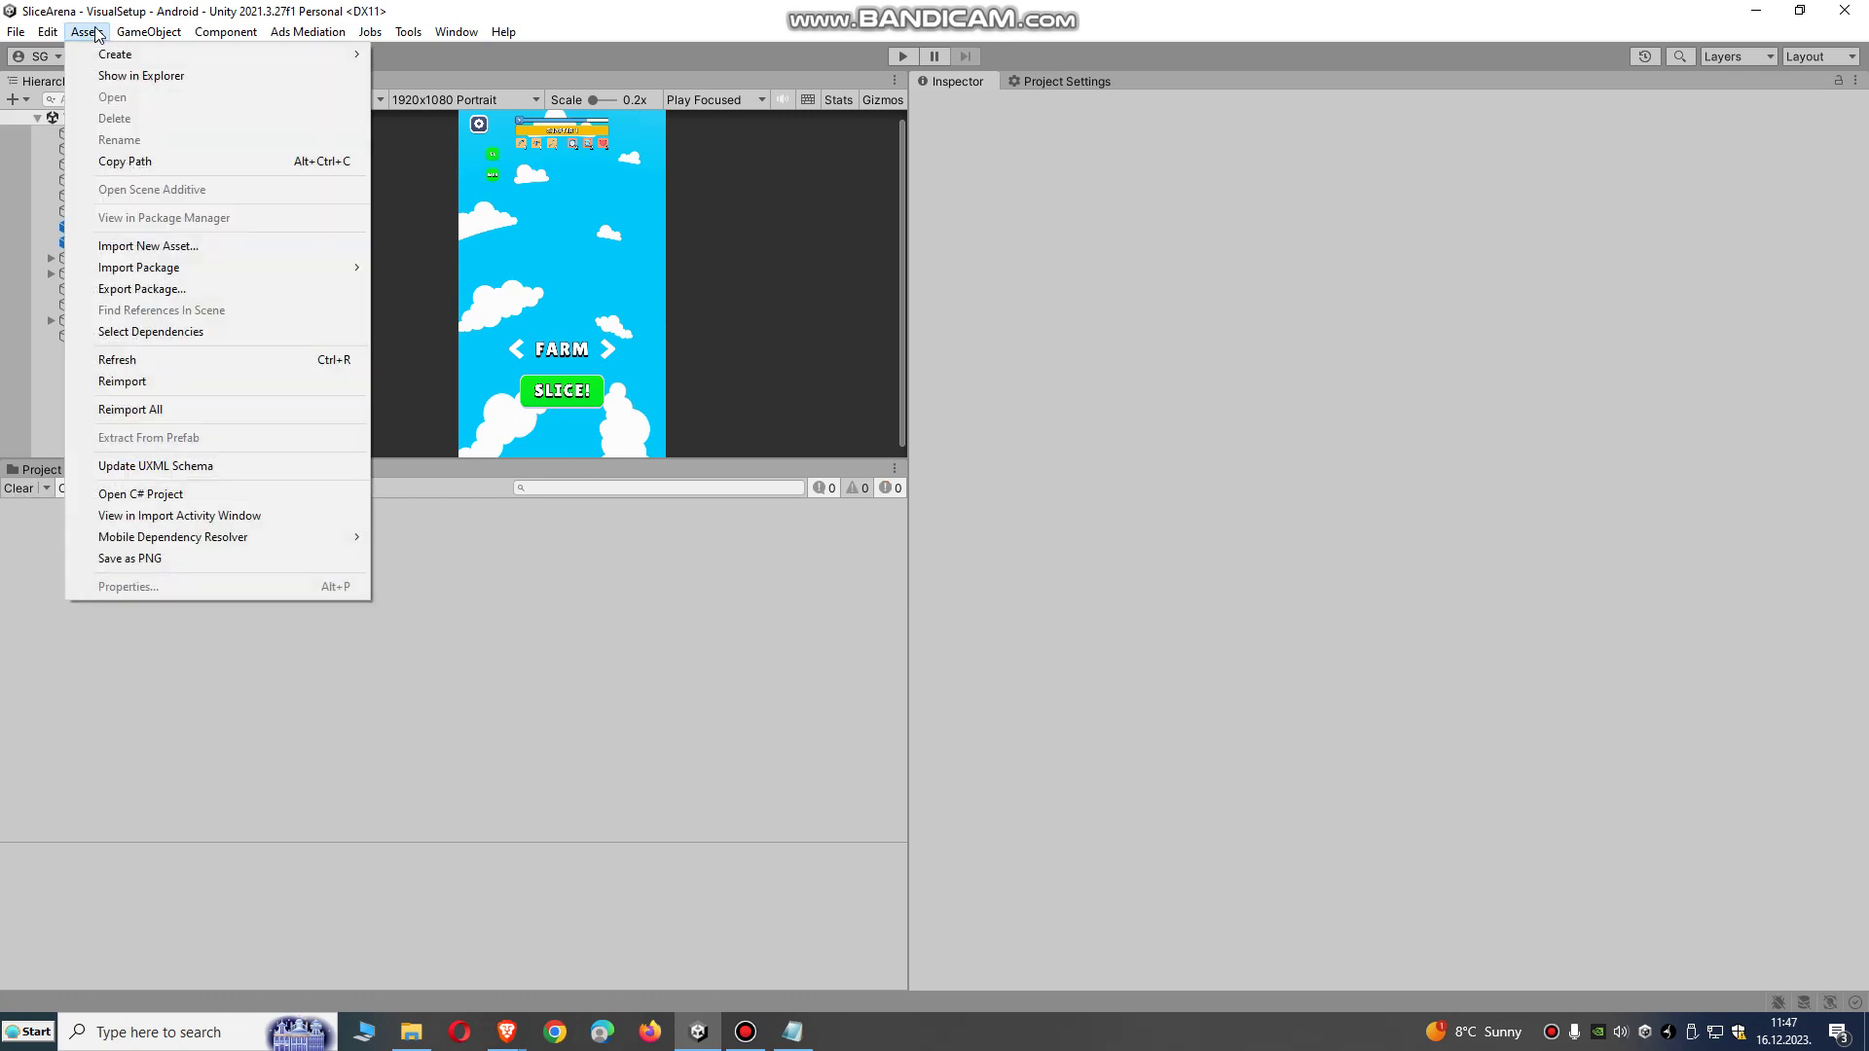
pyautogui.moveTo(207, 542)
pyautogui.moveTo(431, 541)
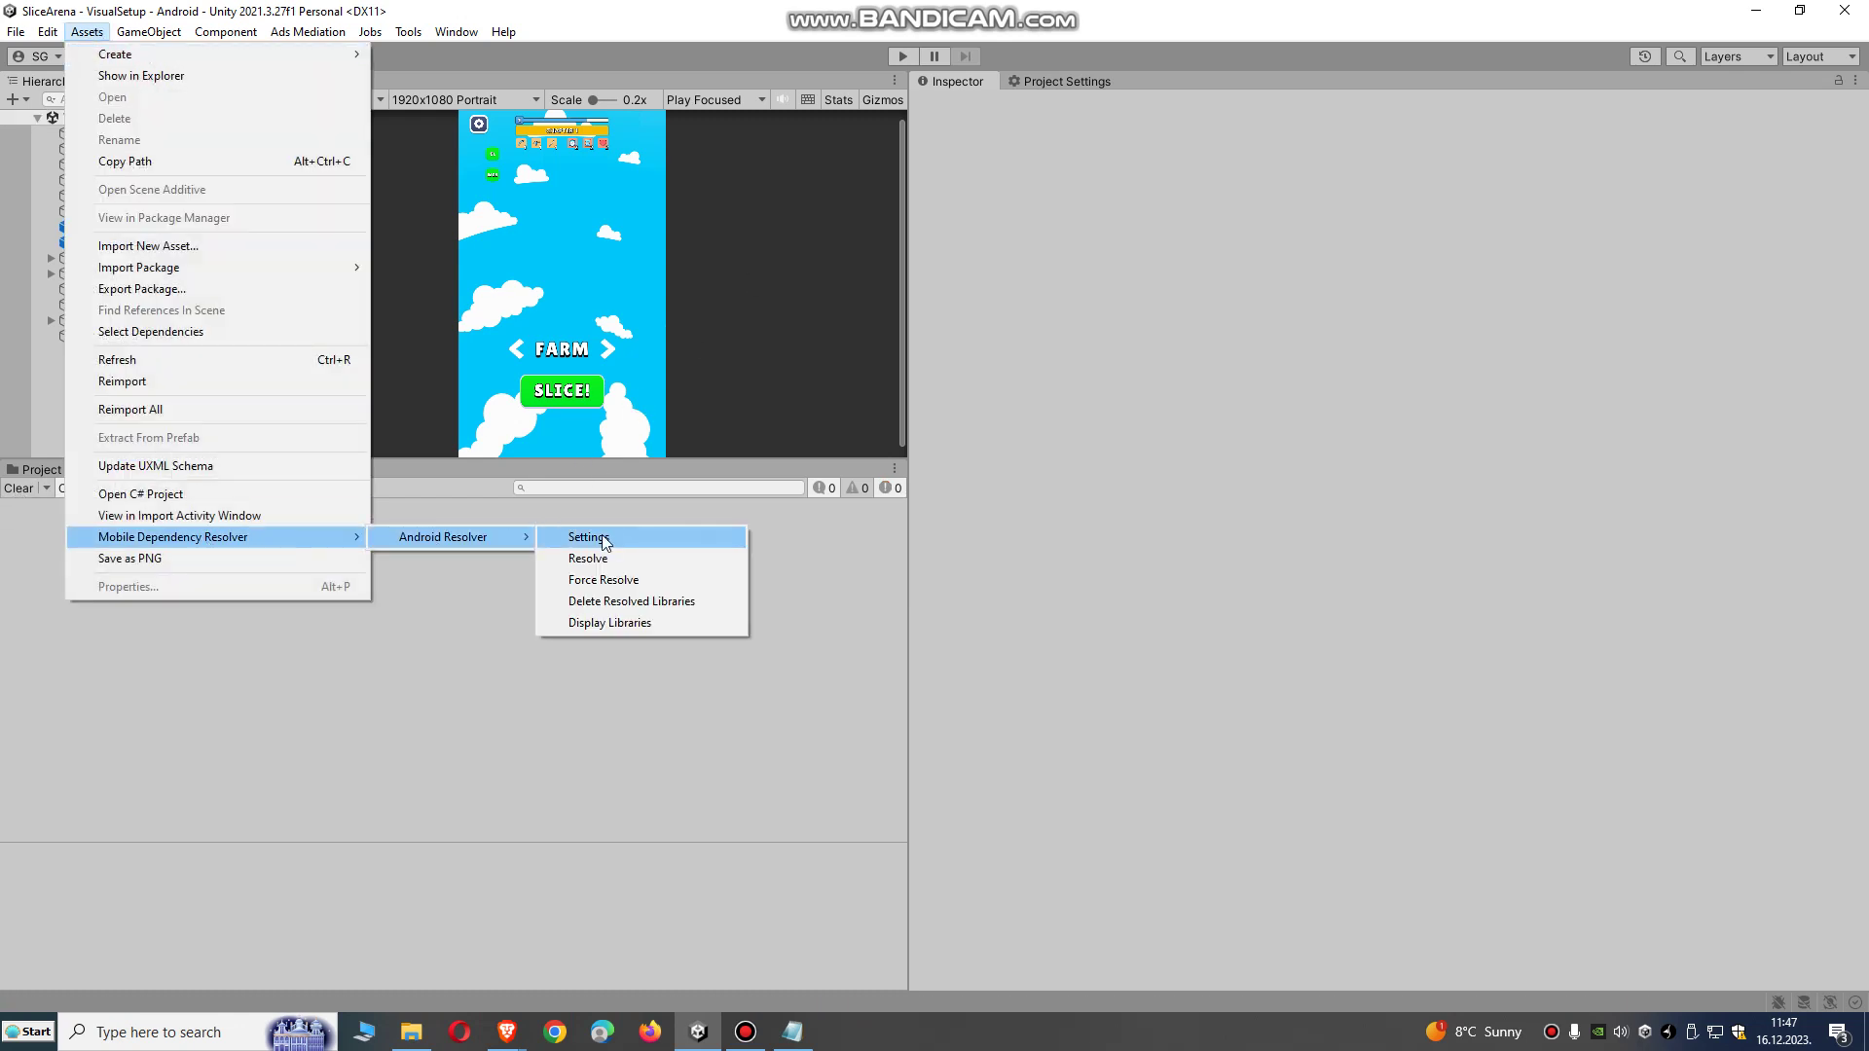
pyautogui.click(588, 559)
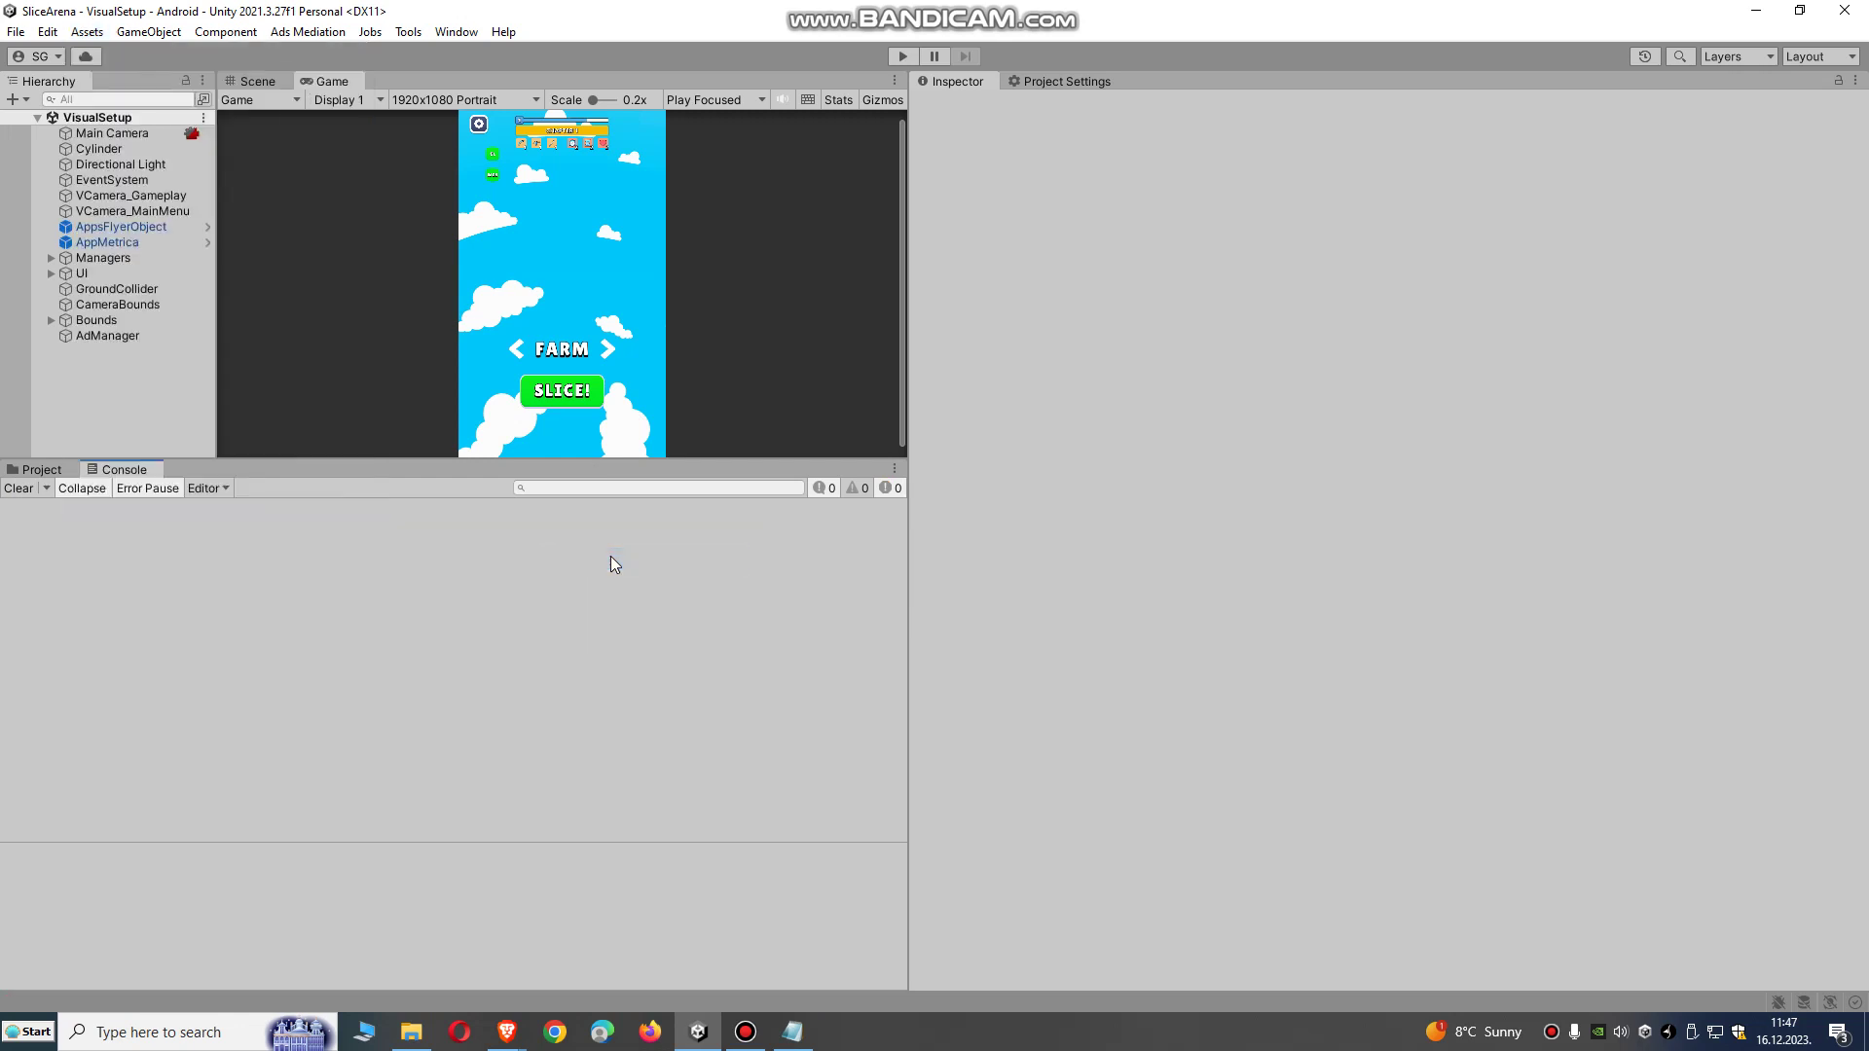
# Run Android Resolver Force Resolve and start the game in Play mode.
pyautogui.click(92, 34)
pyautogui.moveTo(298, 540)
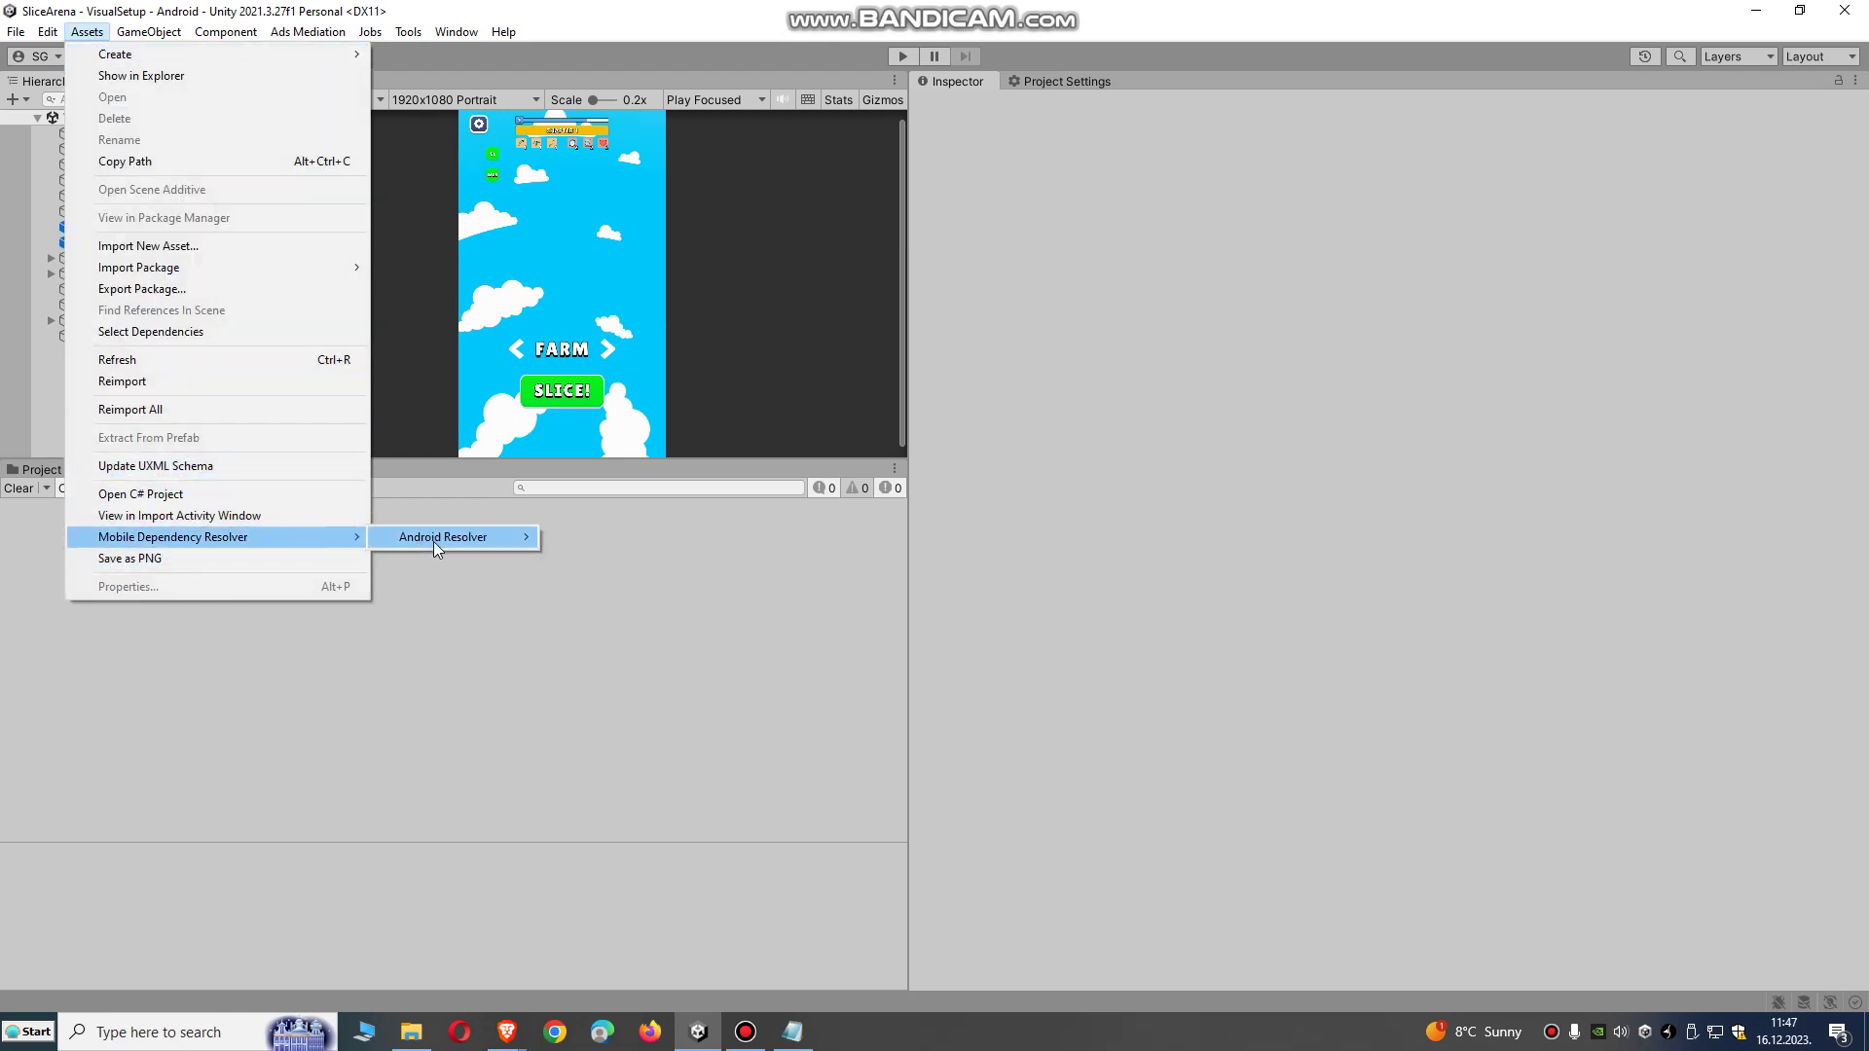
pyautogui.moveTo(434, 541)
pyautogui.click(603, 581)
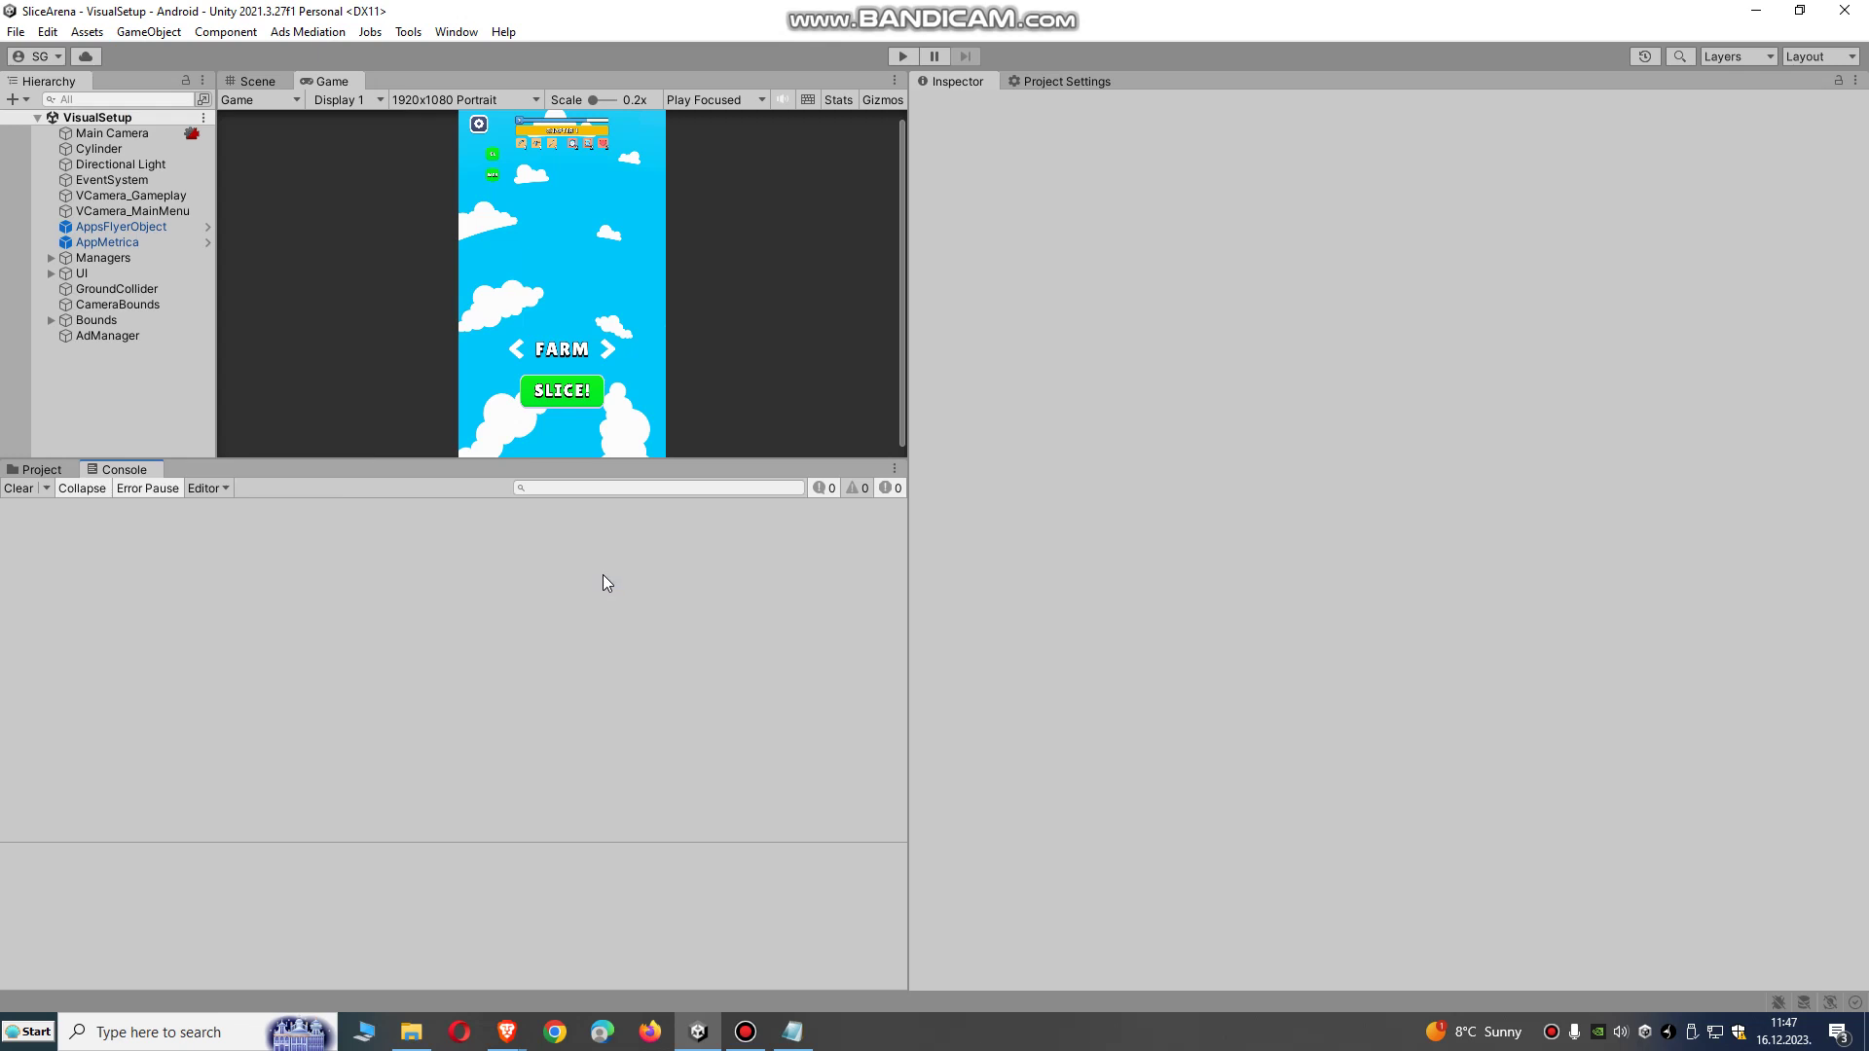
pyautogui.click(902, 57)
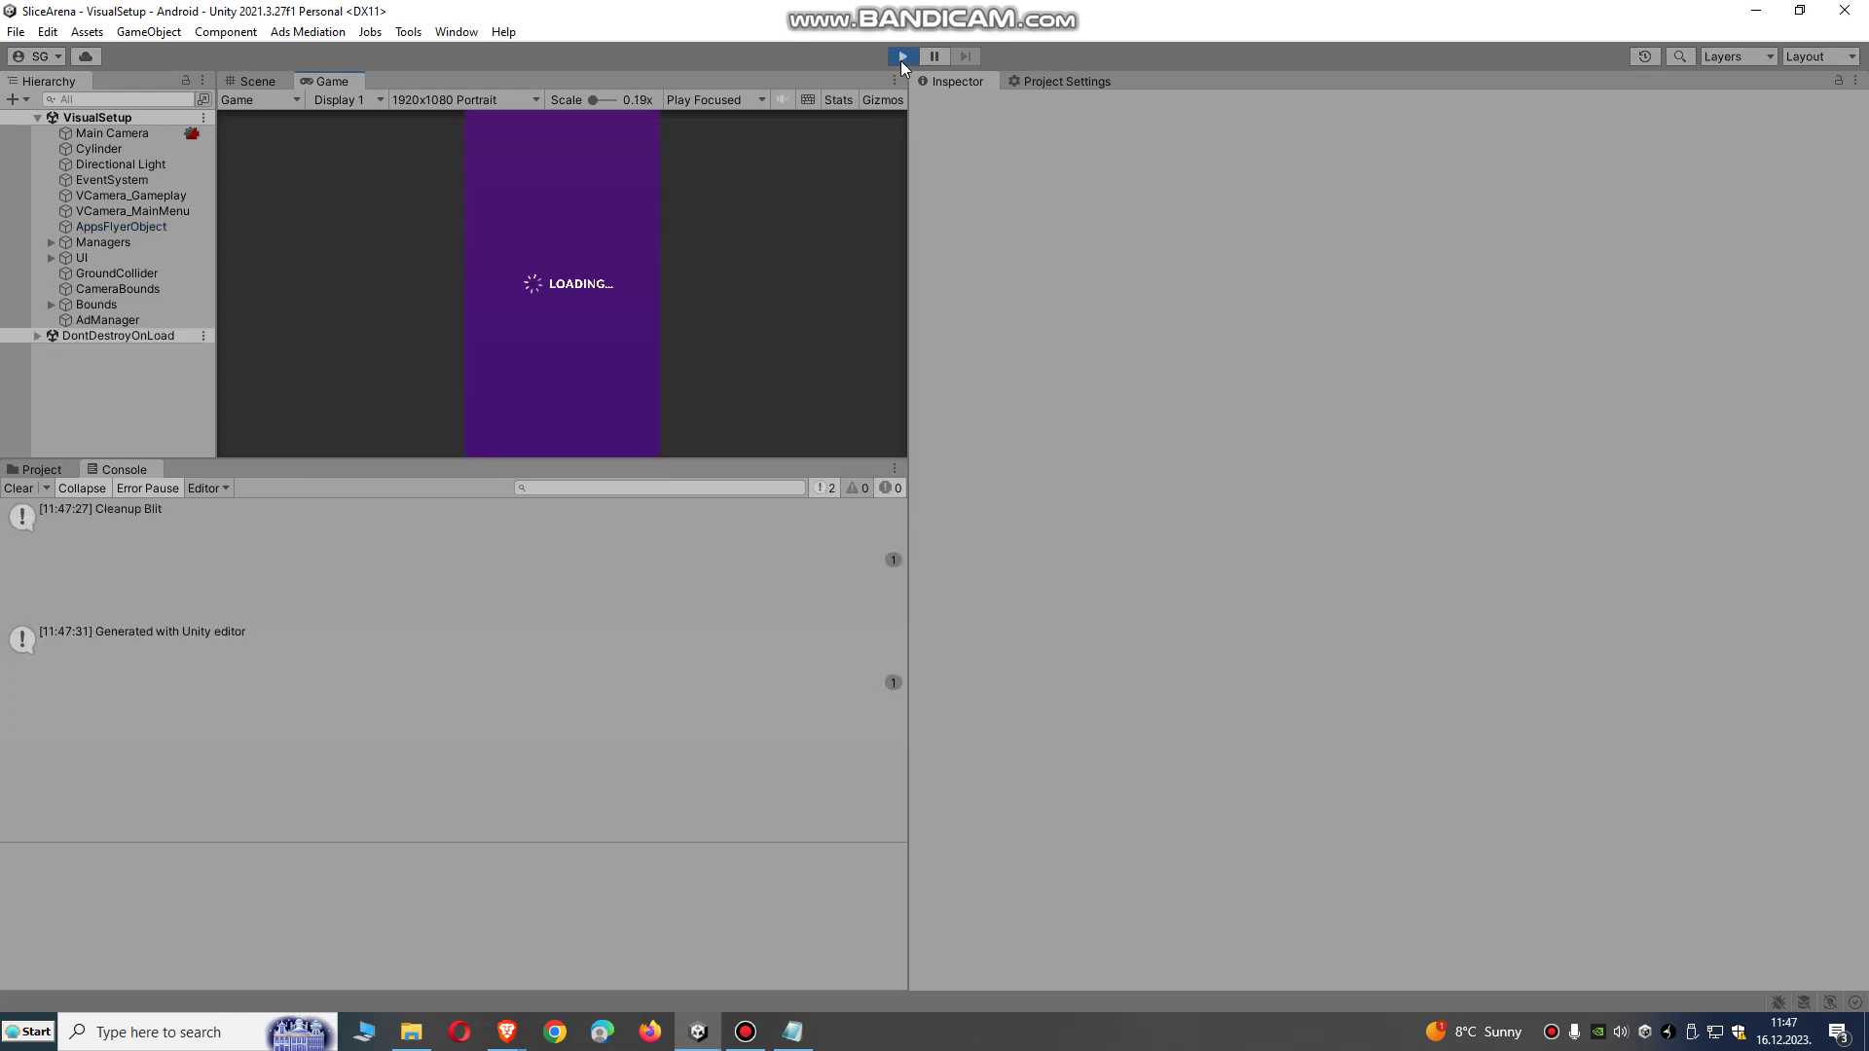
# Stop Play mode and enable Auto-Resolution in the Android Resolver settings.
pyautogui.click(901, 58)
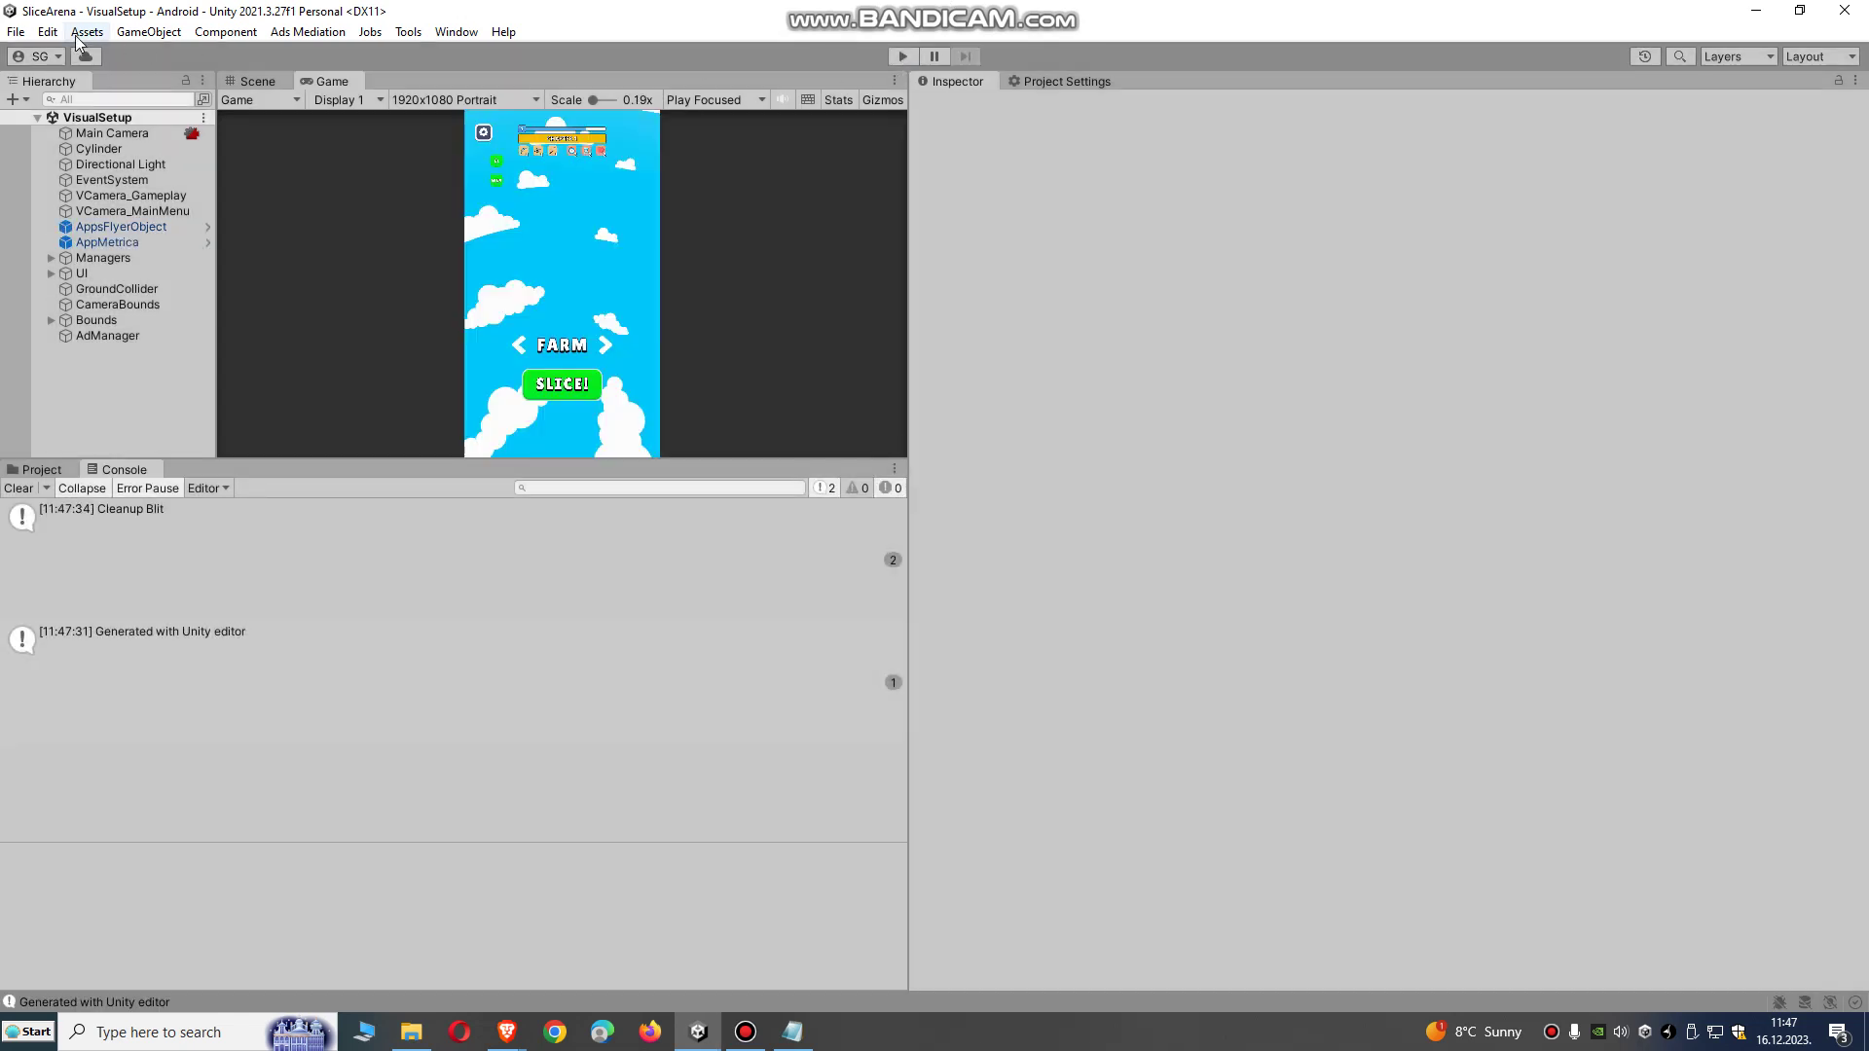
pyautogui.click(87, 31)
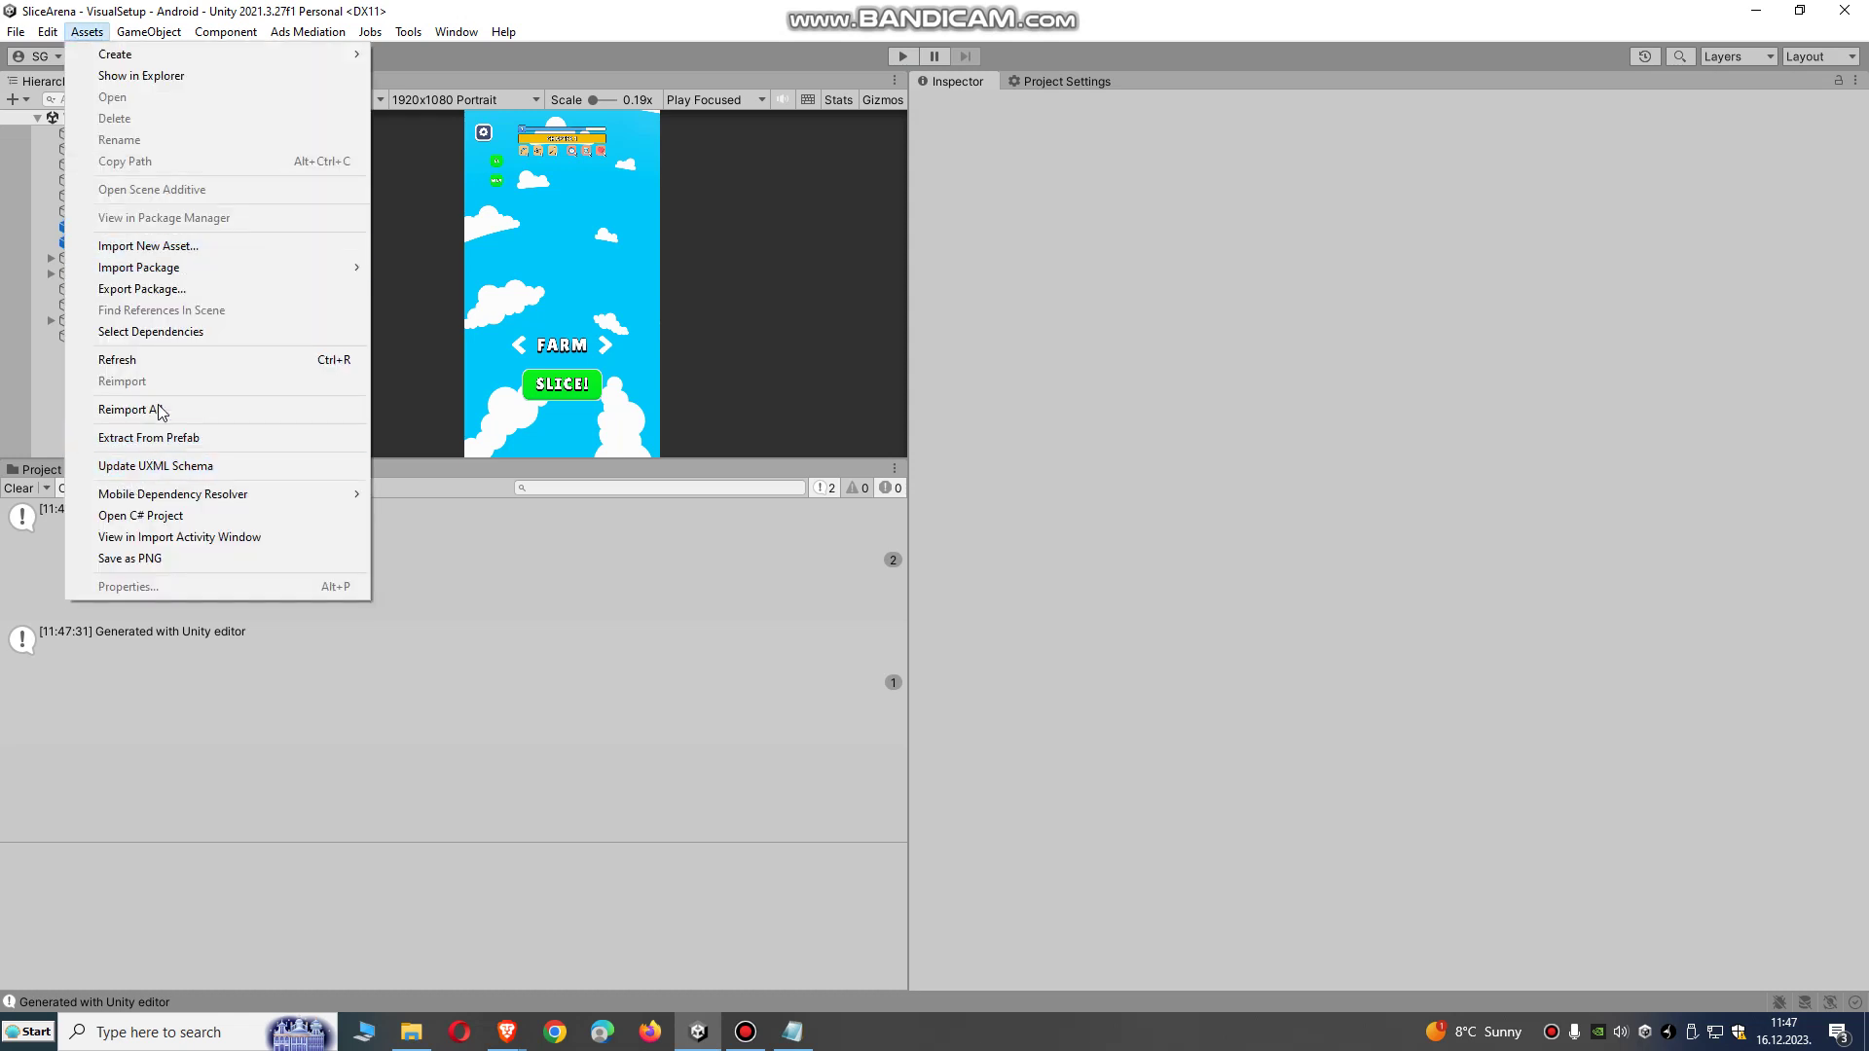
pyautogui.moveTo(190, 497)
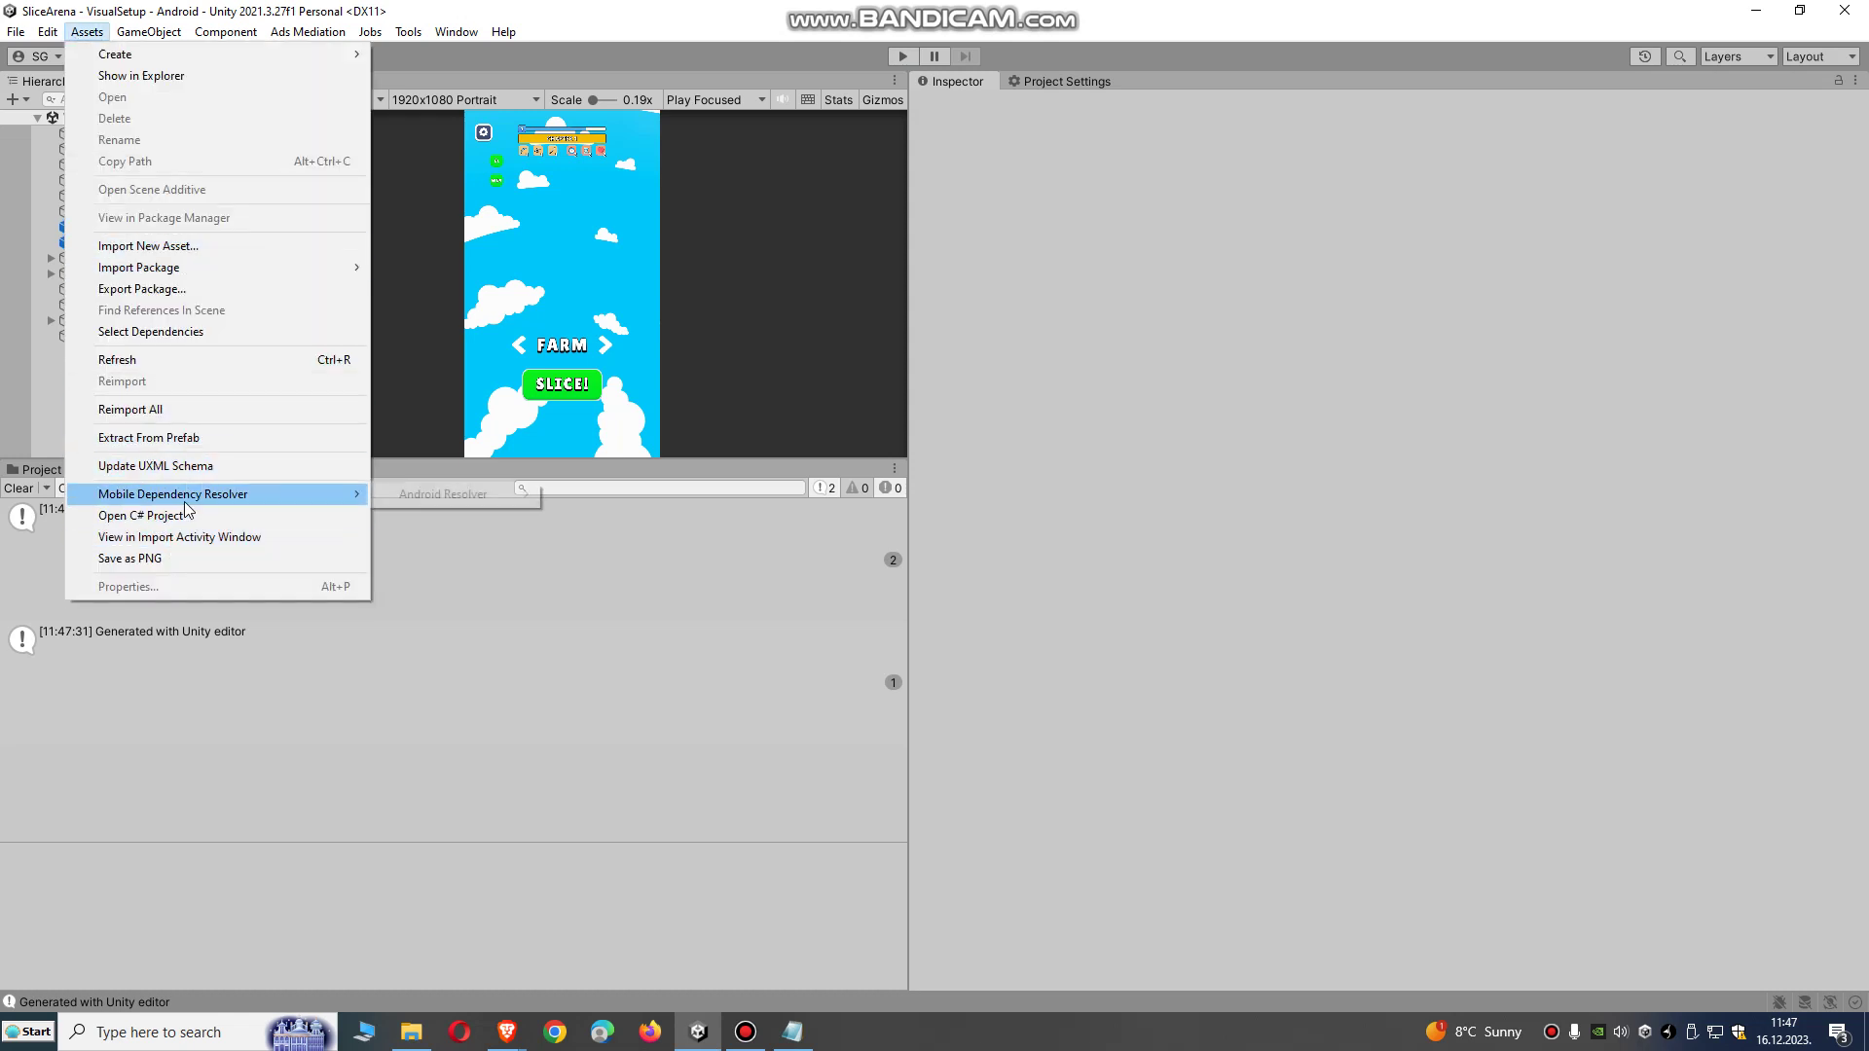
pyautogui.moveTo(411, 505)
pyautogui.click(575, 500)
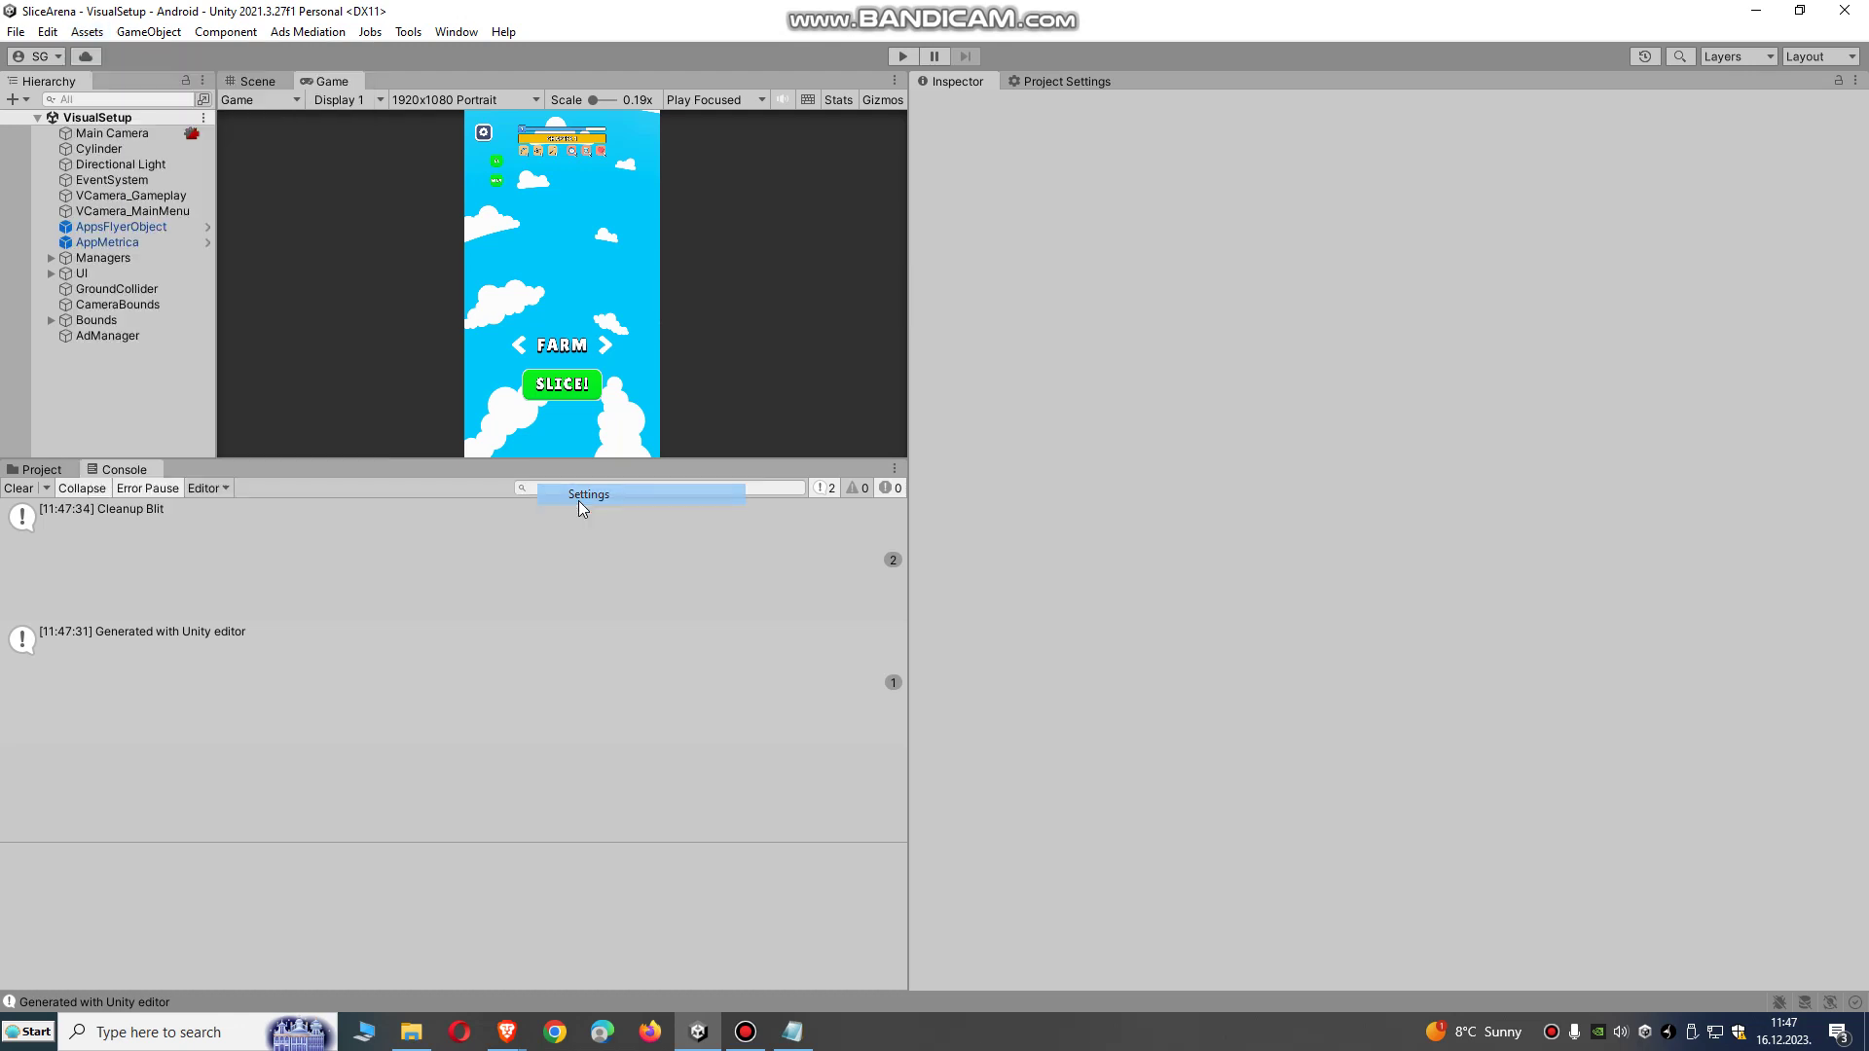
pyautogui.click(544, 616)
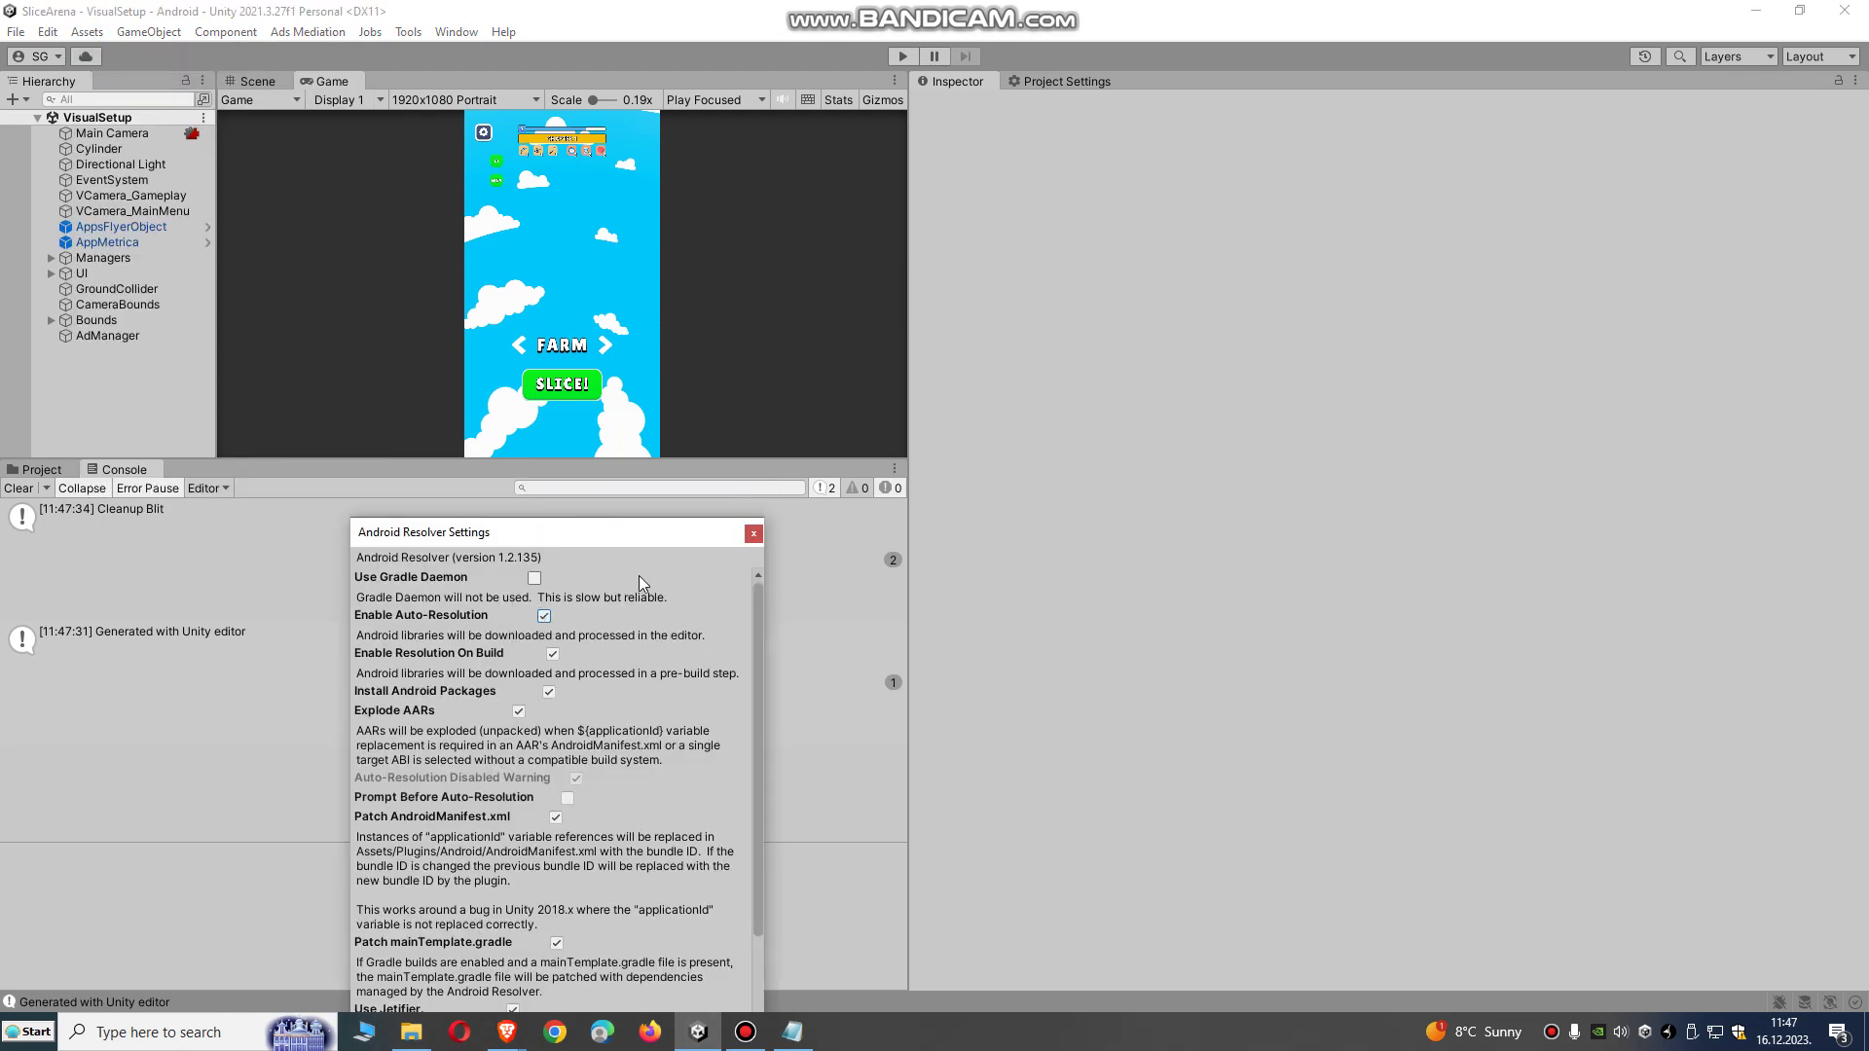
pyautogui.click(754, 536)
# Run Android Resolver Resolve again.
pyautogui.click(87, 31)
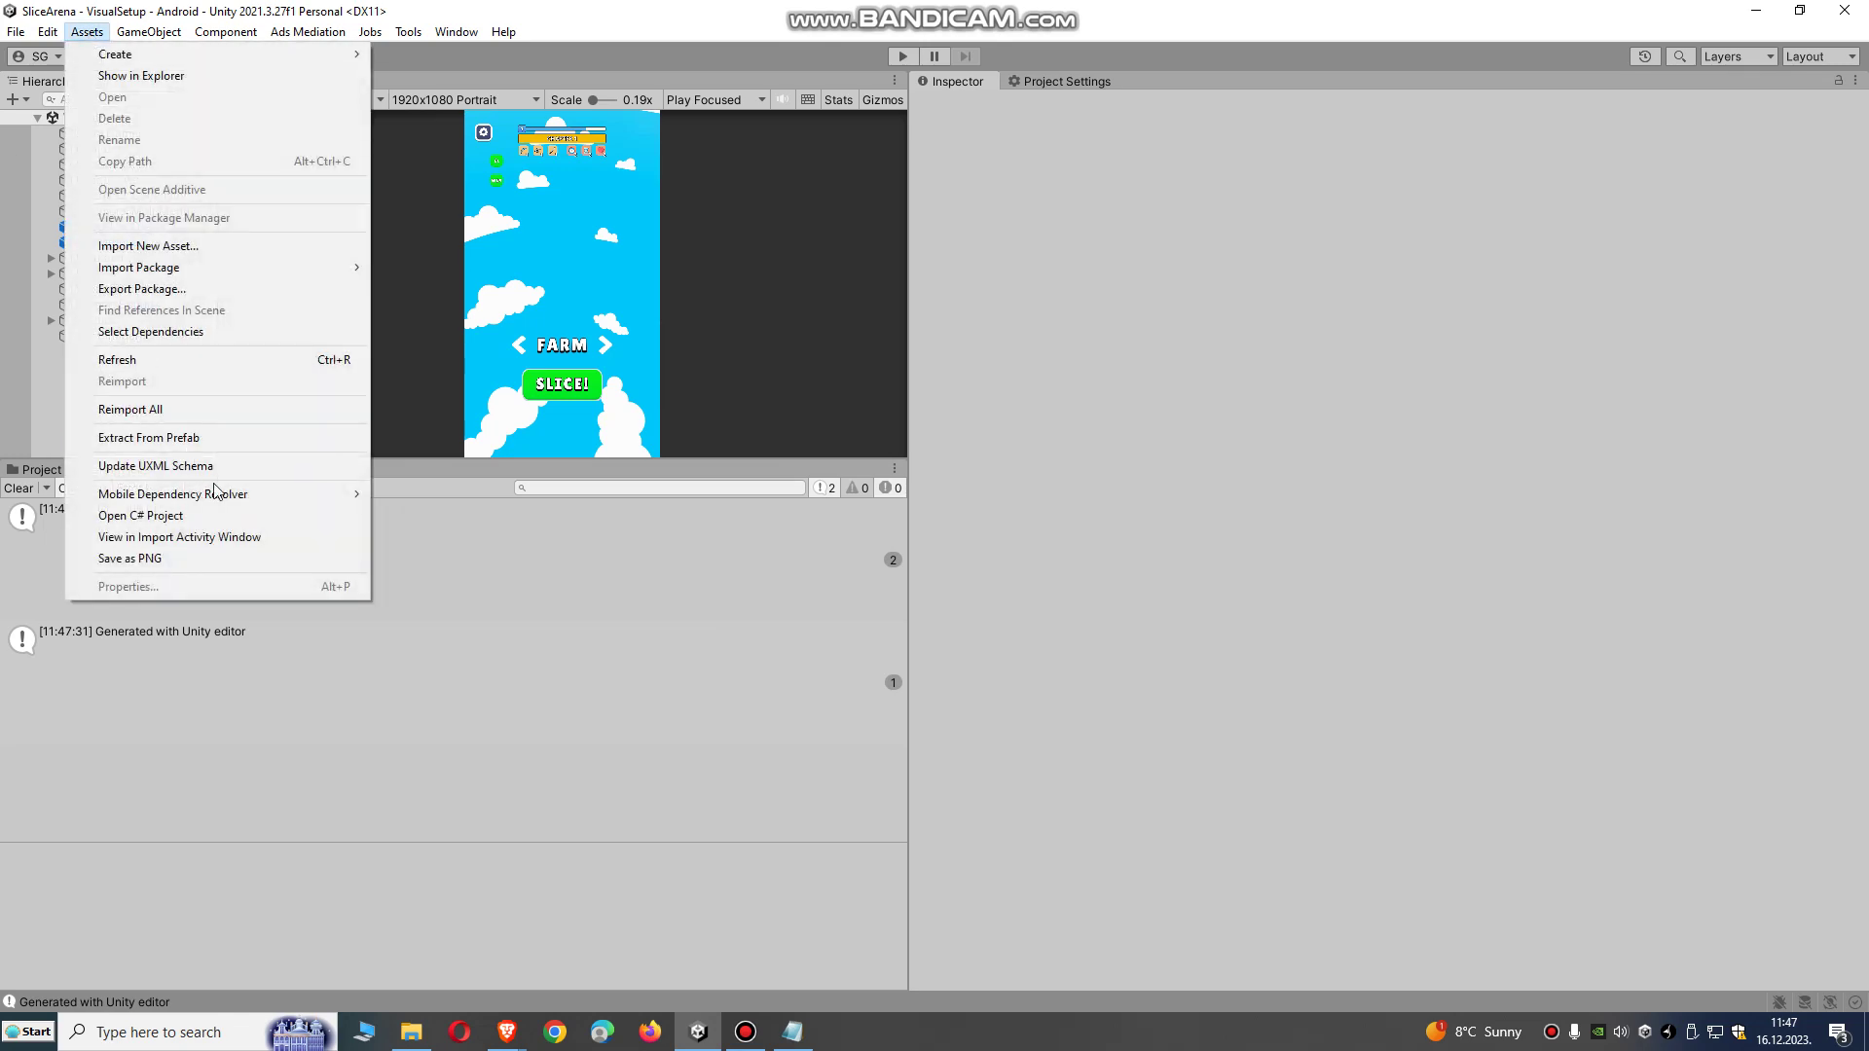
pyautogui.moveTo(222, 502)
pyautogui.moveTo(434, 496)
pyautogui.click(617, 522)
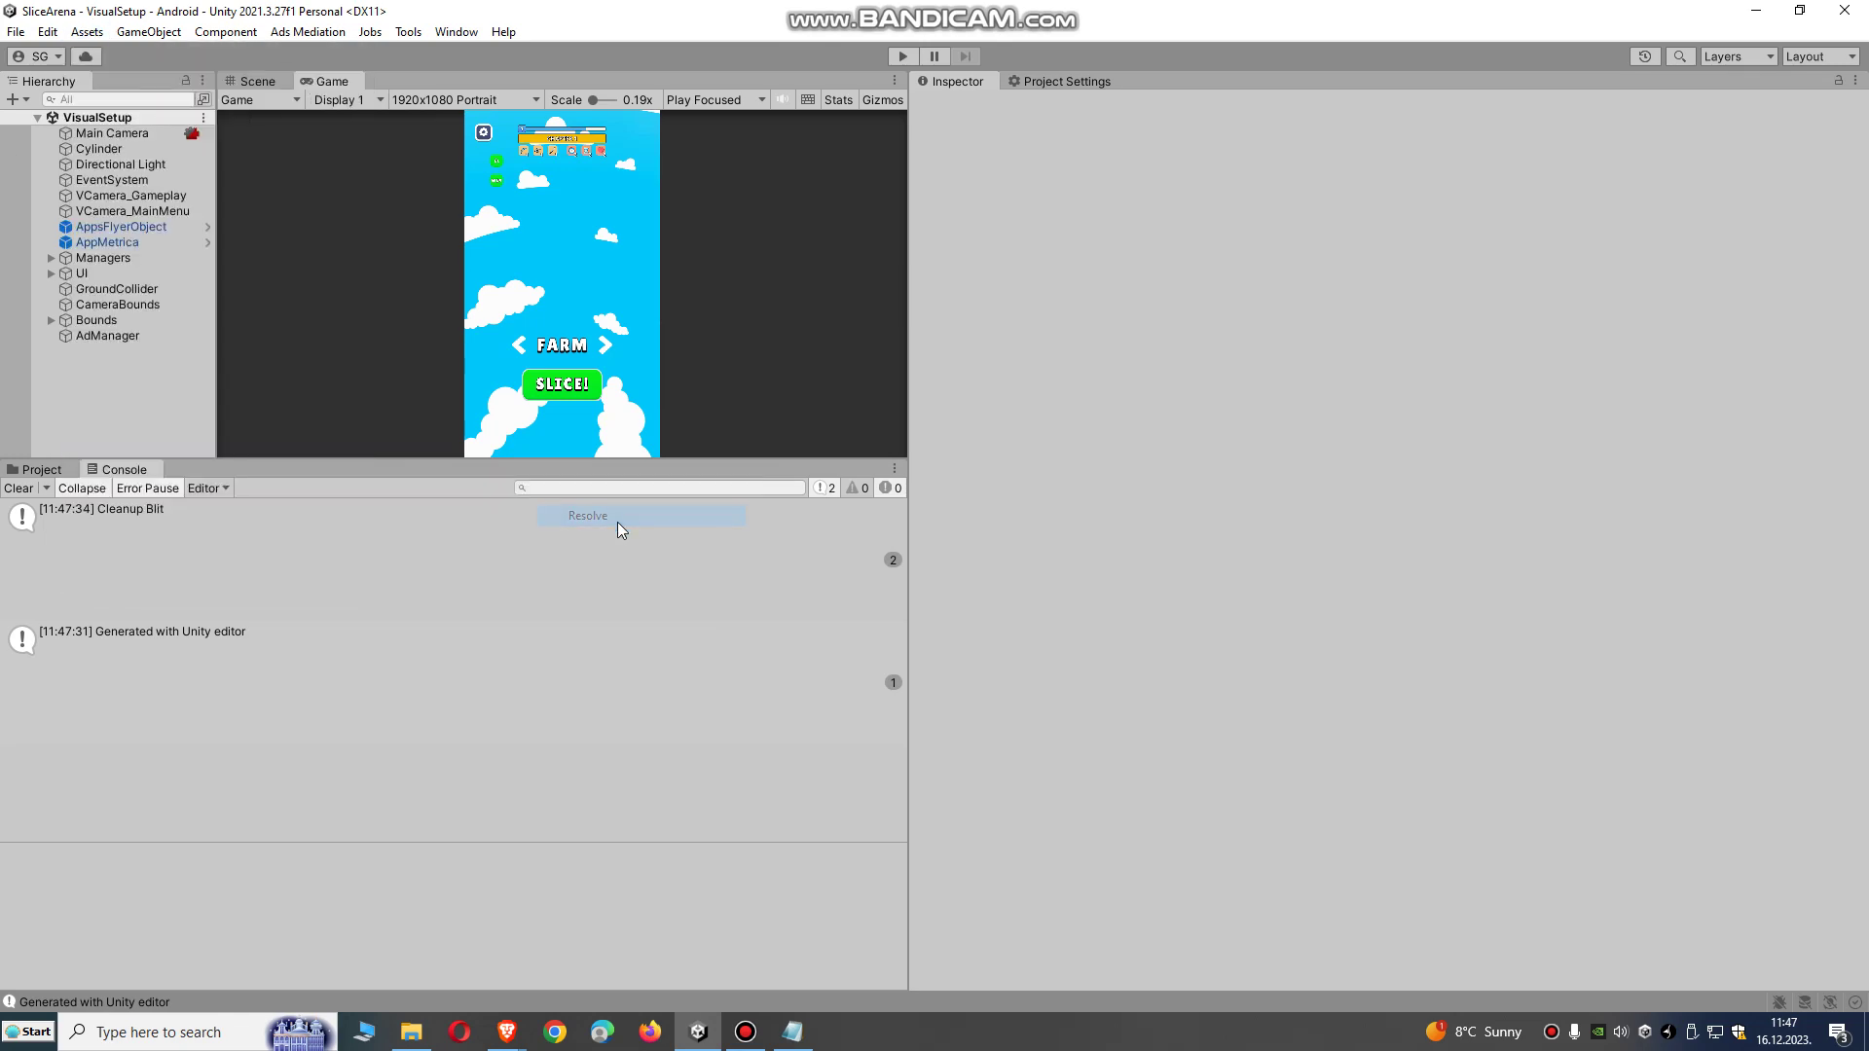
# Move the resolving progress window aside and open the IronSource folder while resolution finishes.
pyautogui.moveTo(611, 615); pyautogui.dragTo(962, 357)
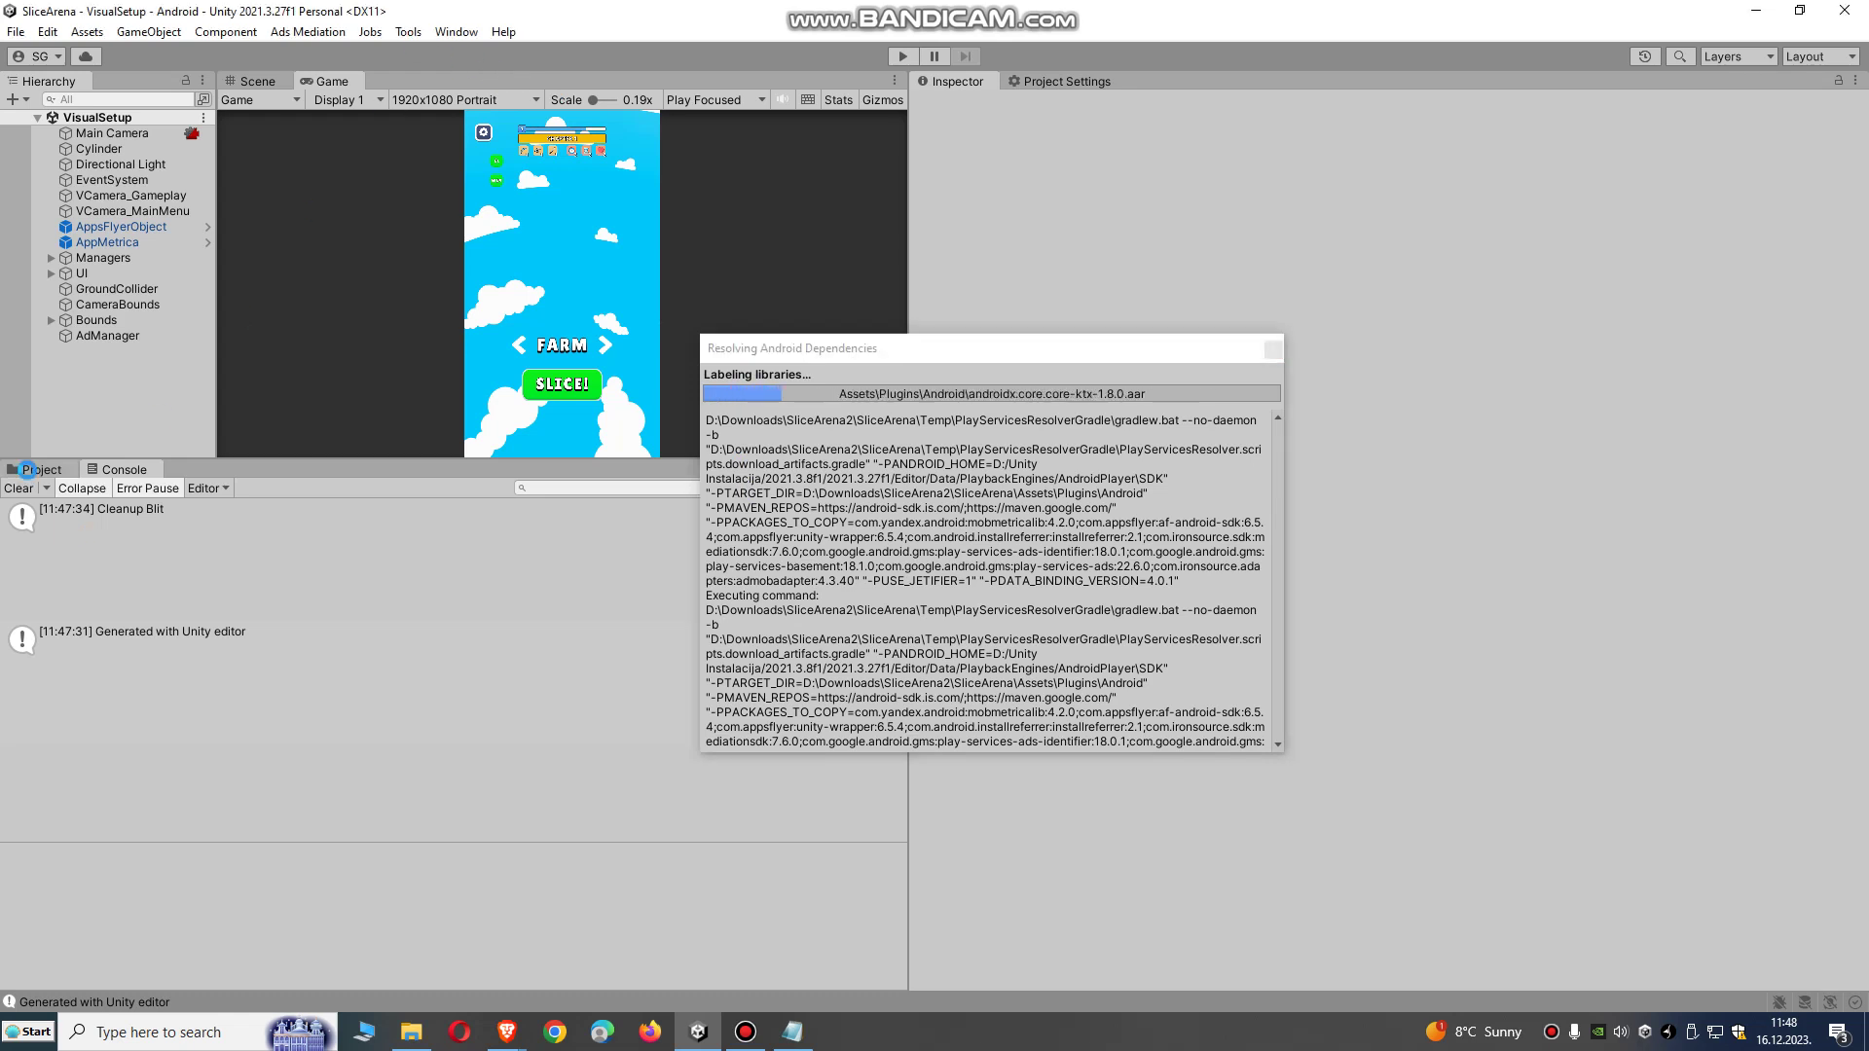
pyautogui.click(28, 469)
pyautogui.click(66, 770)
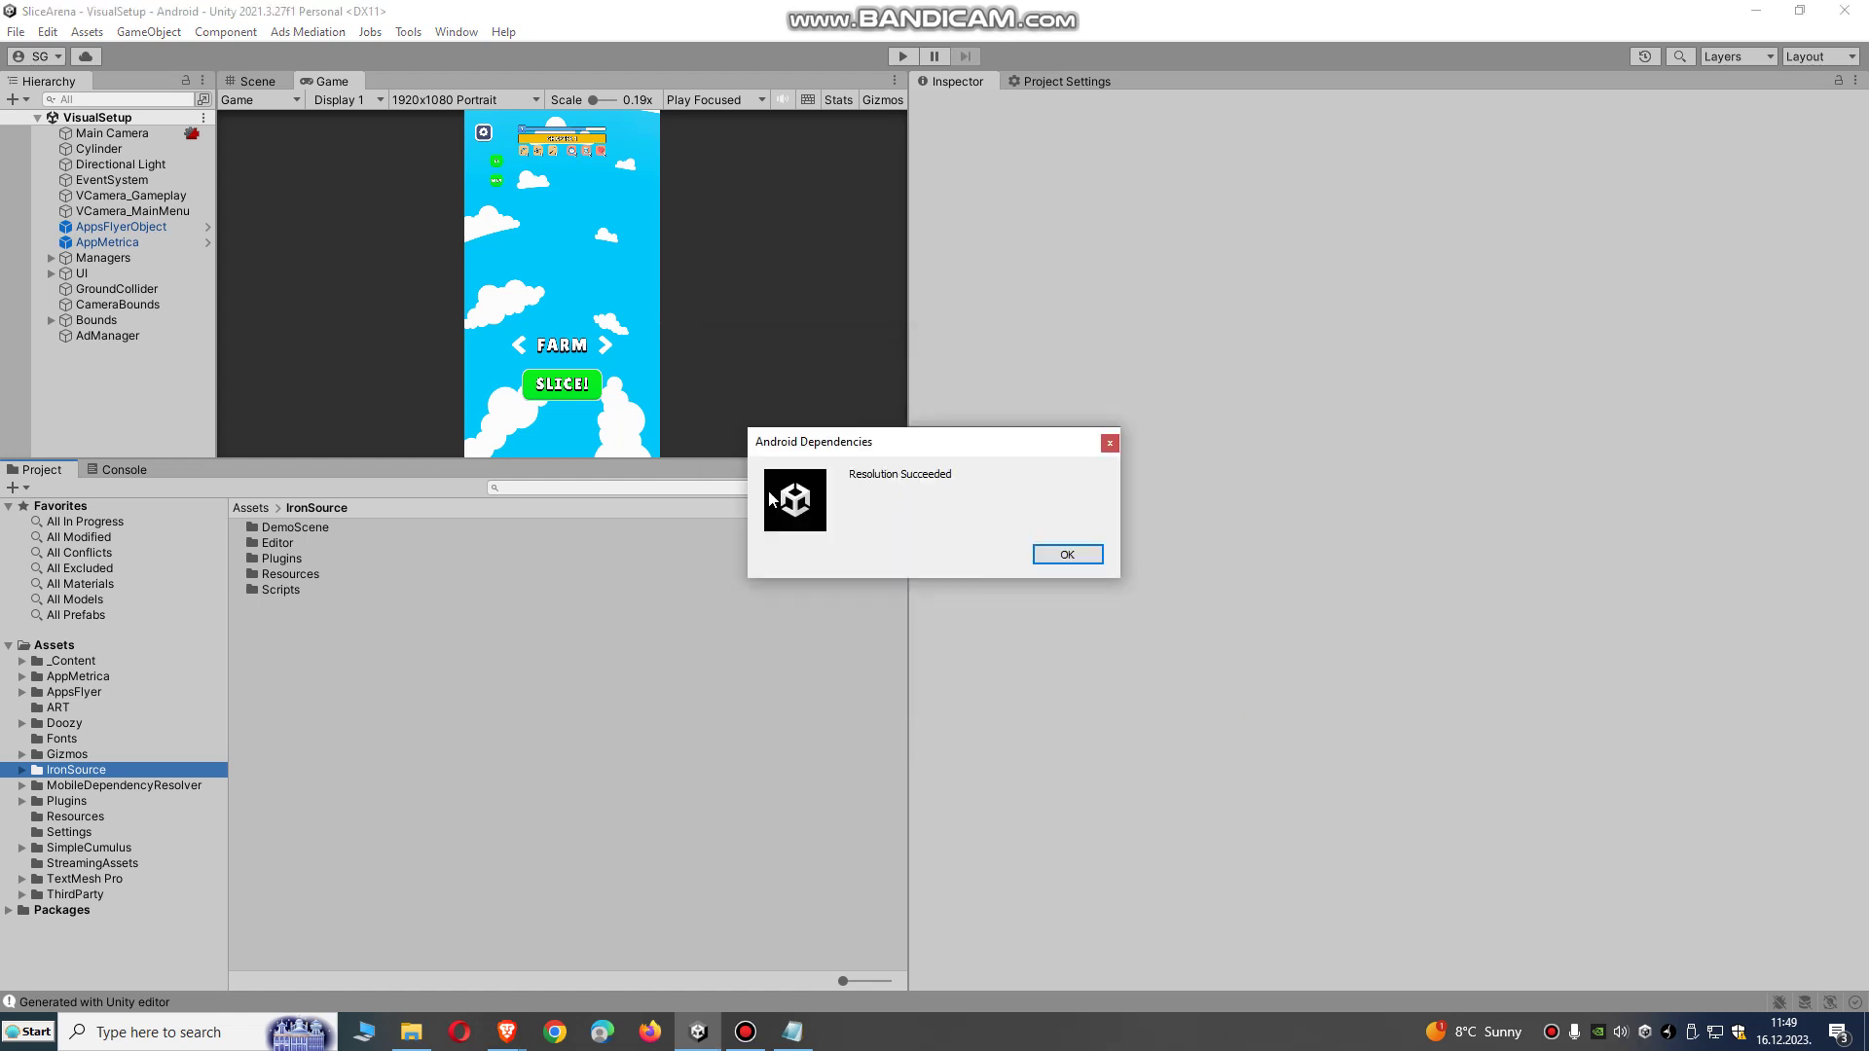
# Dismiss Resolution Succeeded and review the LevelPlay Integration Manager showing ironSource 7.6.0.
pyautogui.click(1067, 555)
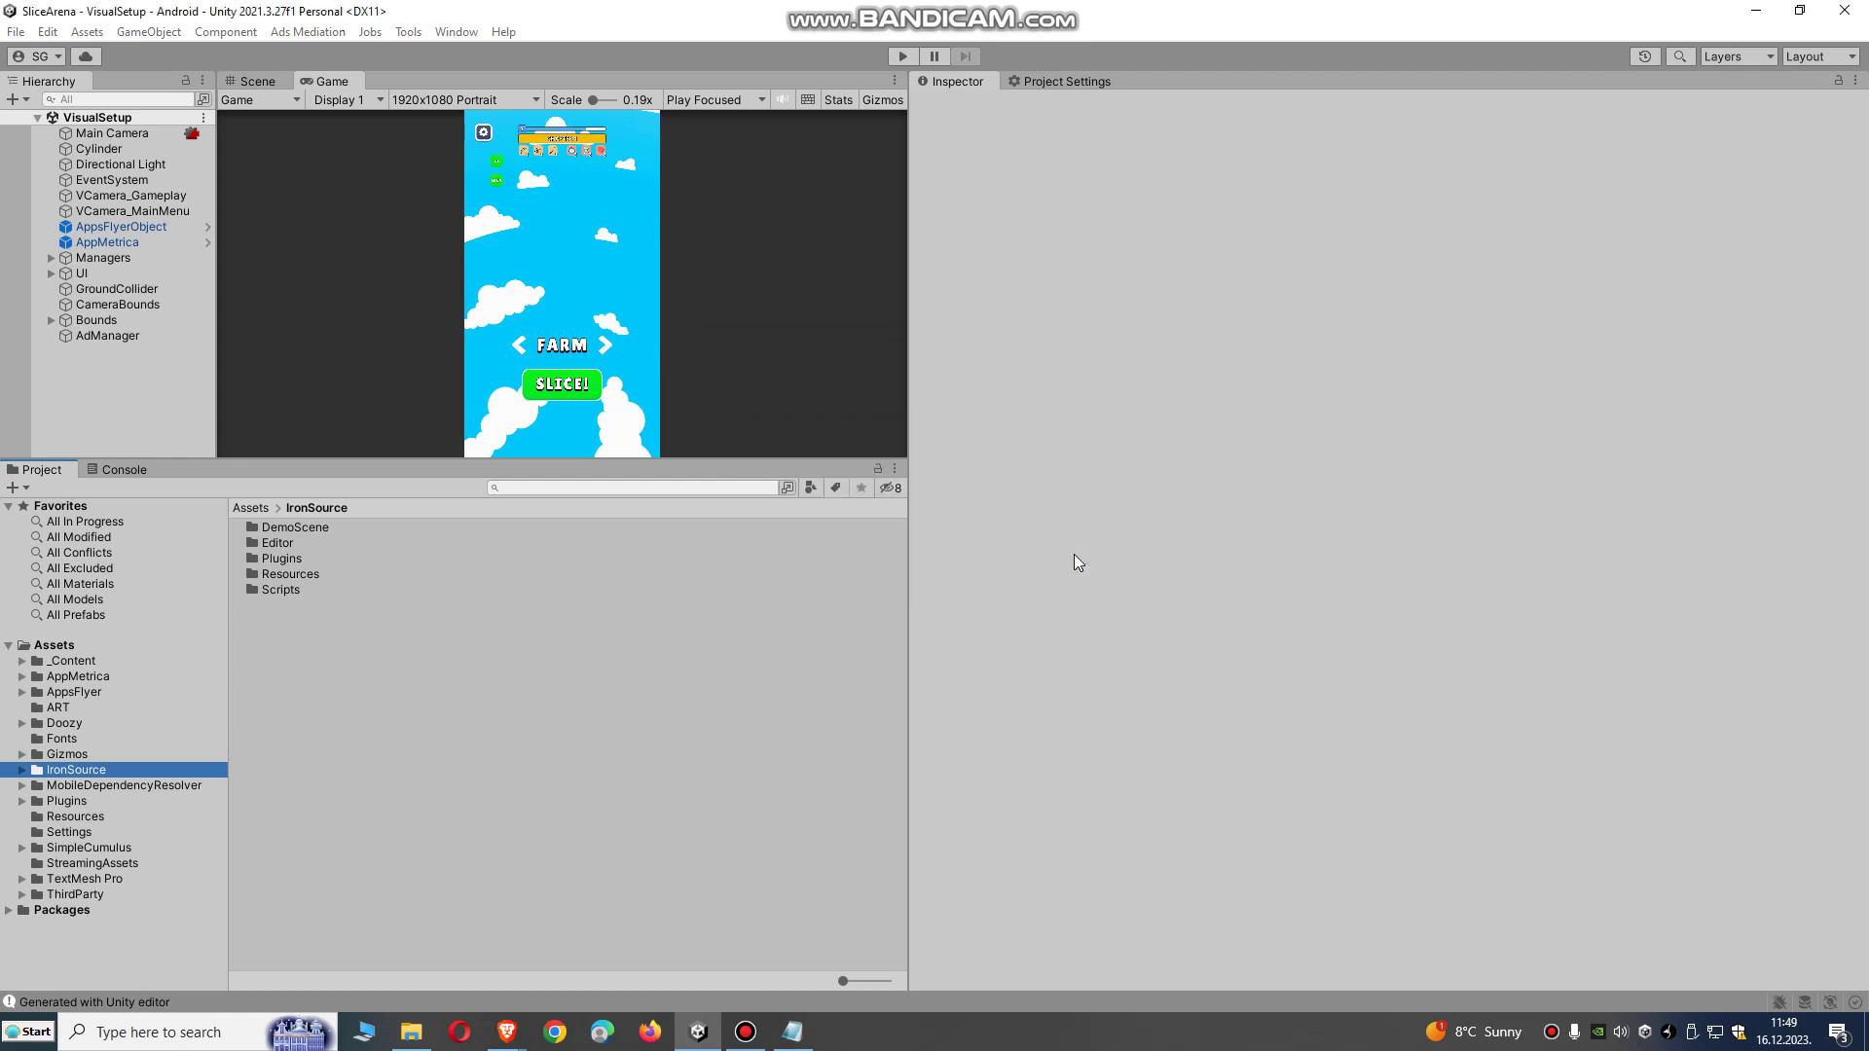
pyautogui.click(419, 32)
pyautogui.click(424, 34)
pyautogui.click(428, 35)
pyautogui.moveTo(308, 33)
pyautogui.click(331, 92)
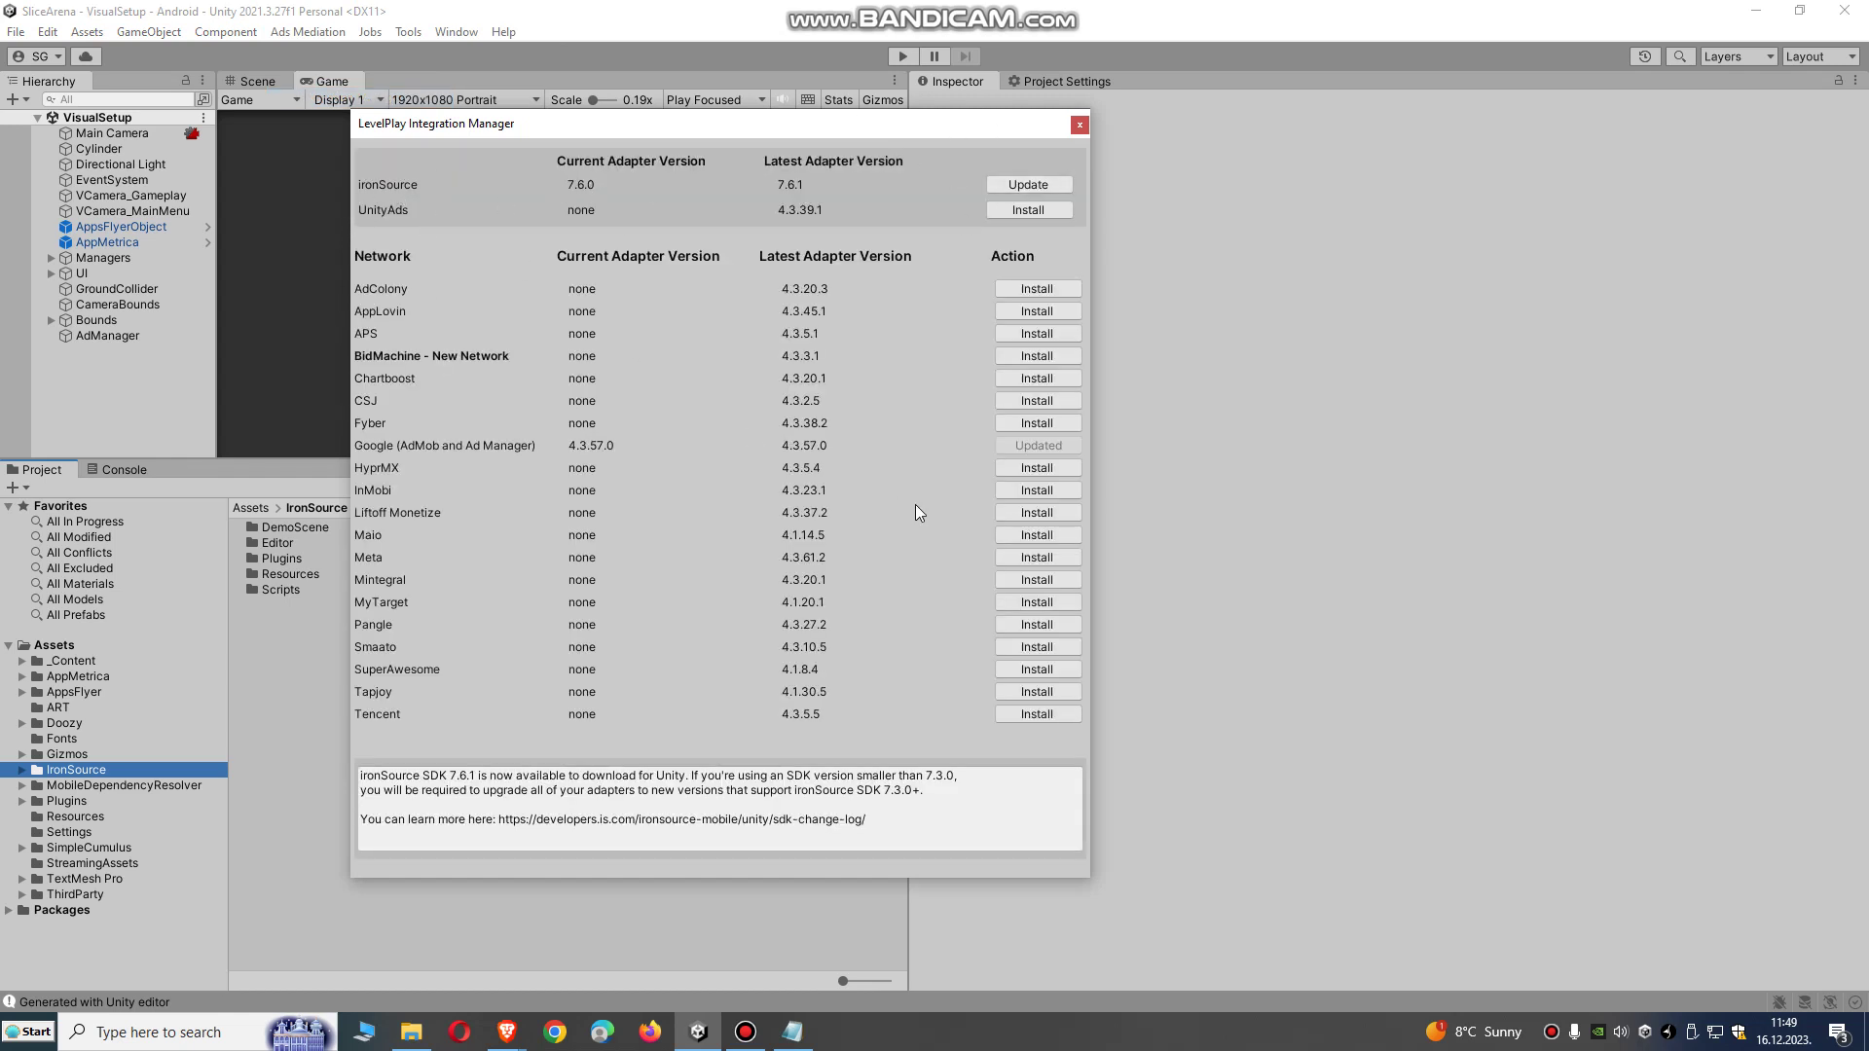
pyautogui.click(1079, 125)
# Open the MobileDependencyResolver folder and view gradlew.bat in Notepad.
pyautogui.click(119, 785)
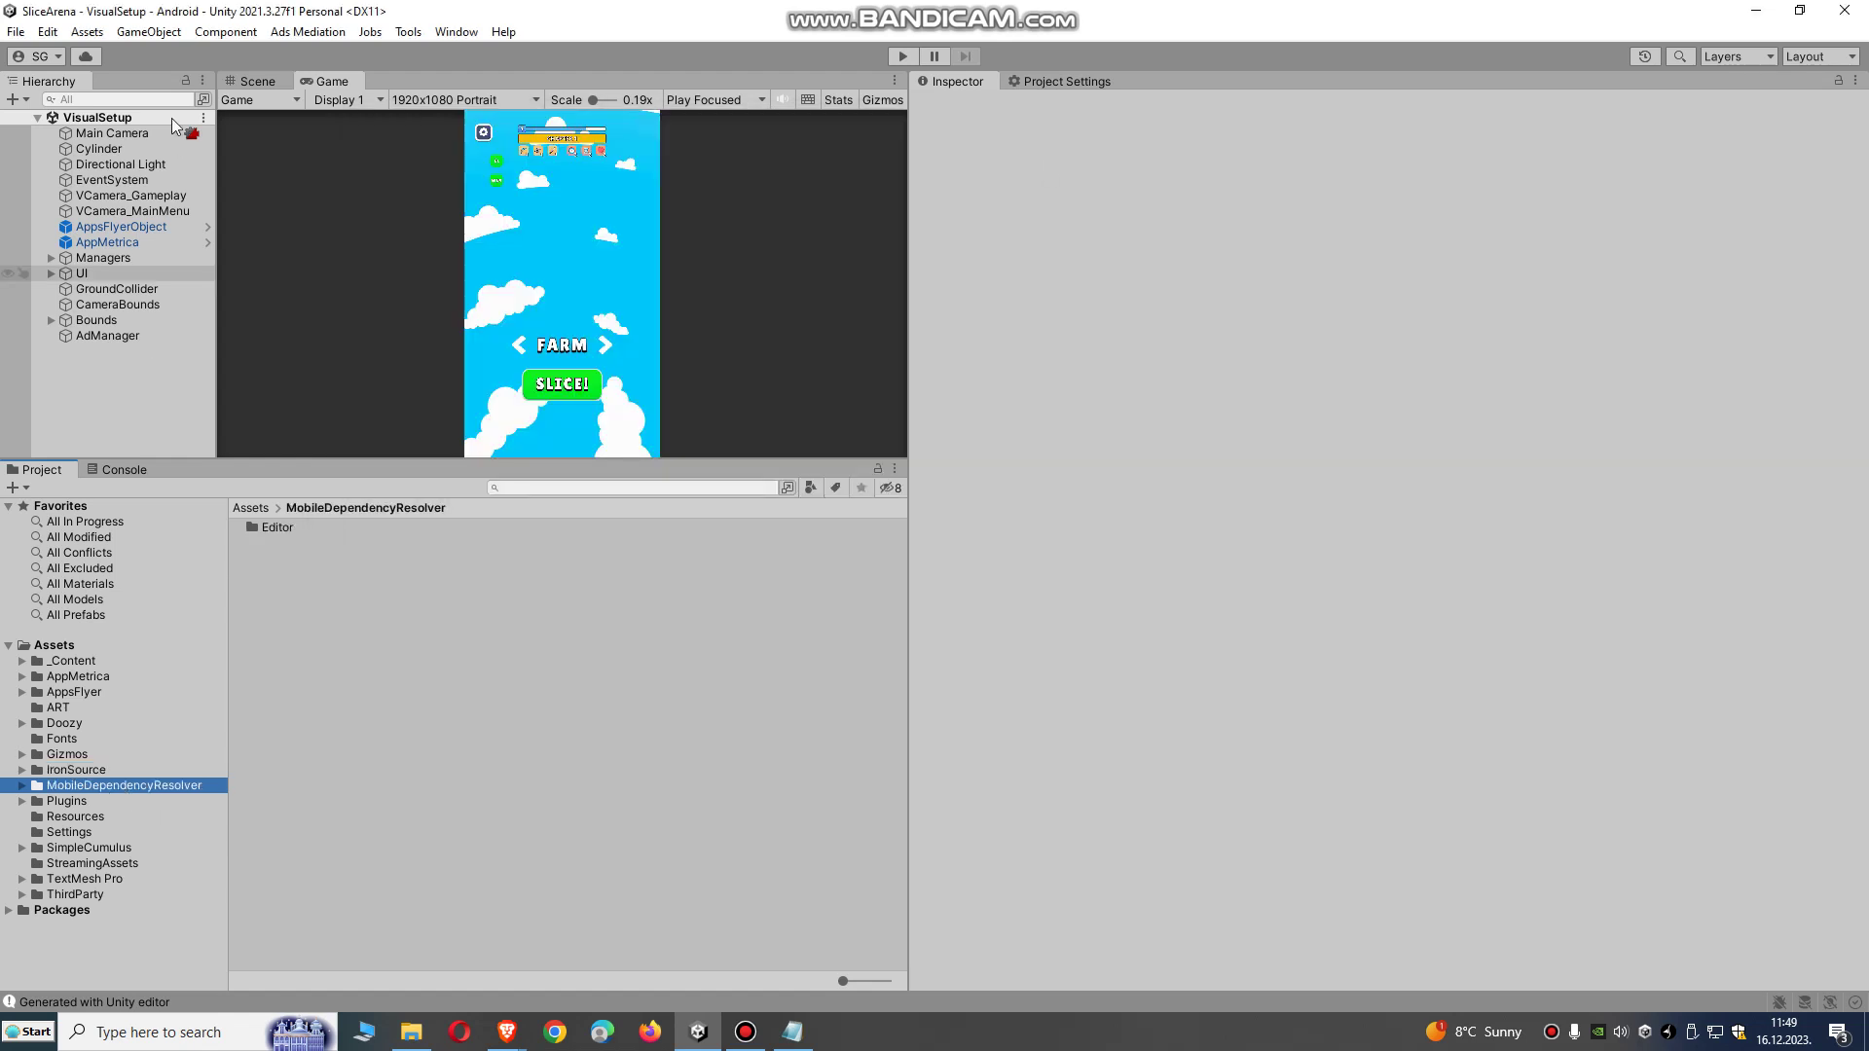
pyautogui.click(792, 1034)
pyautogui.click(791, 1034)
pyautogui.click(791, 1034)
pyautogui.scroll(-6, 684, 534)
pyautogui.scroll(-9, 685, 534)
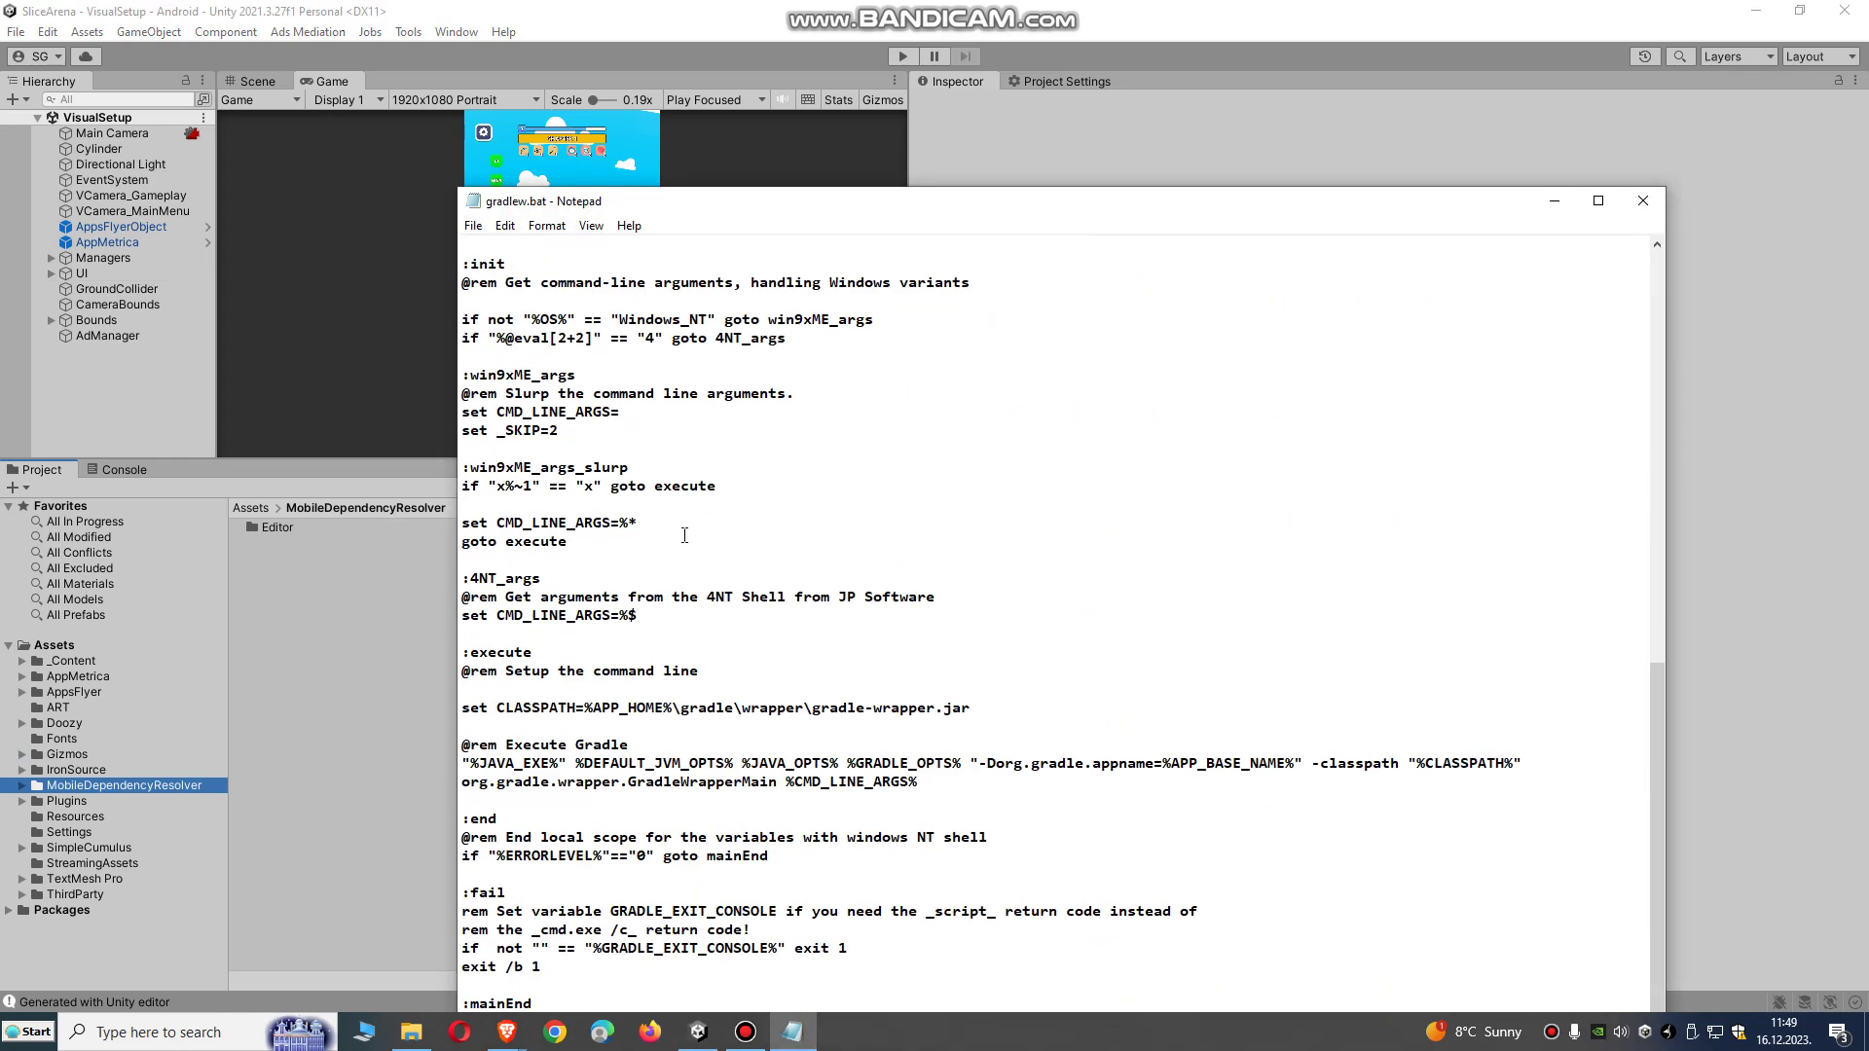